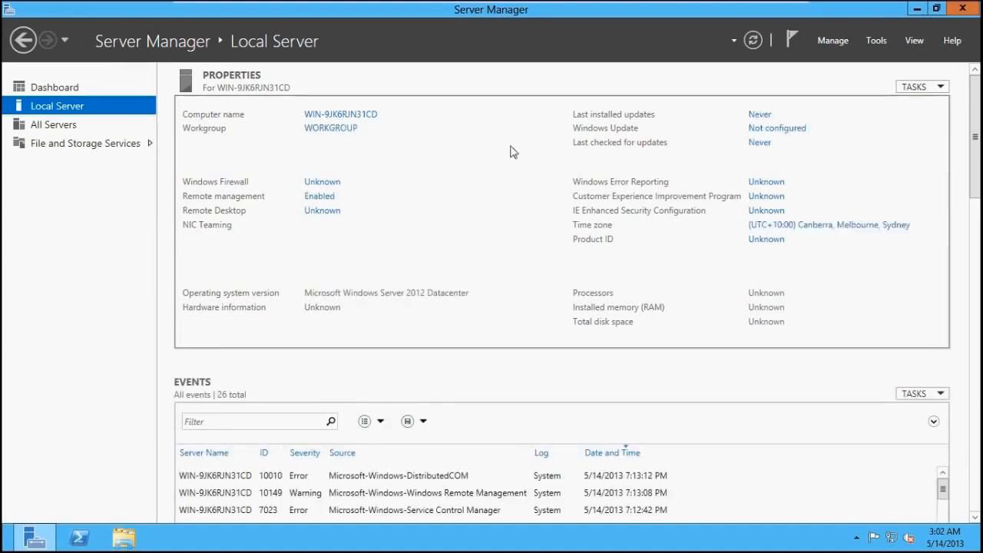
# Rename the computer to W2K12-Child and restart the server immediately to apply the new name
pyautogui.click(369, 116)
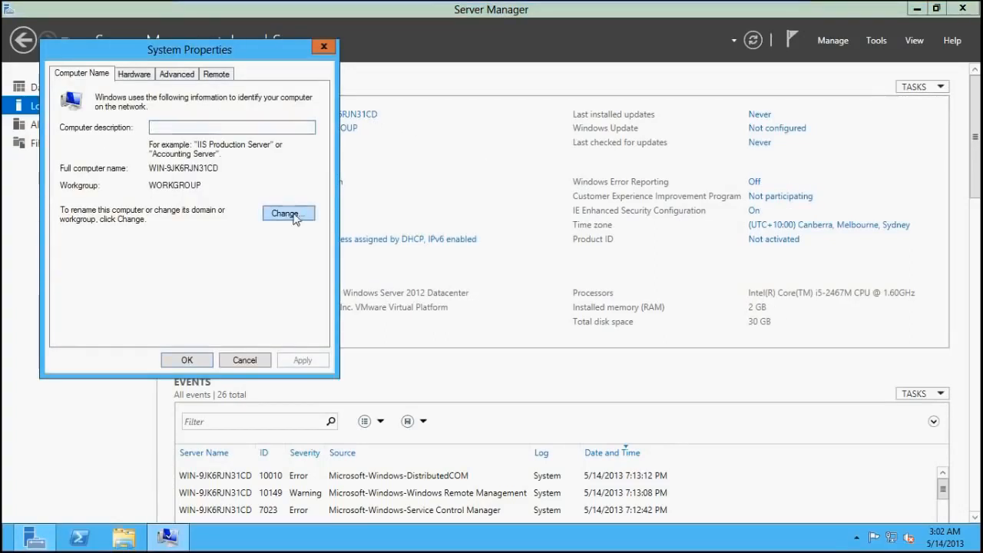
pyautogui.click(292, 214)
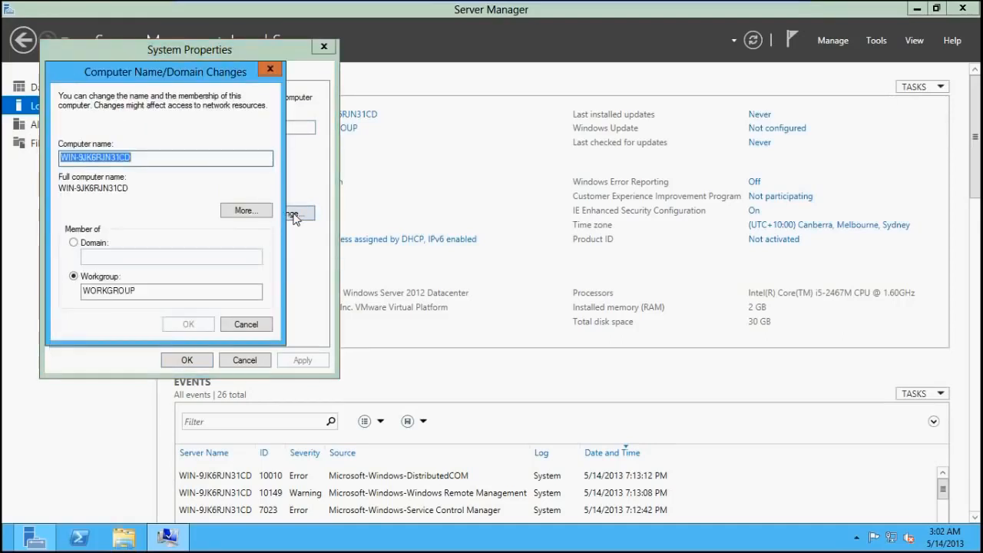
pyautogui.write('W2K12')
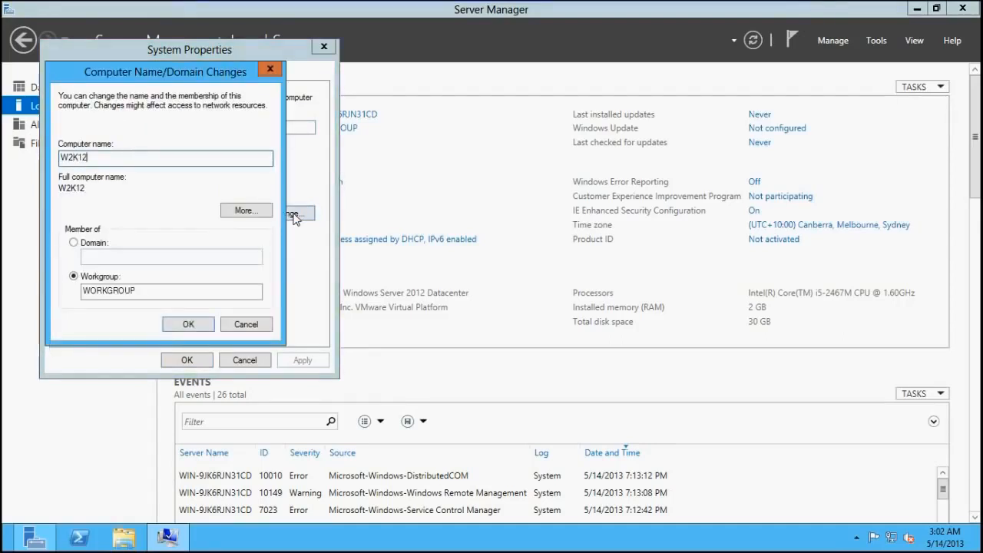
pyautogui.write('-Child')
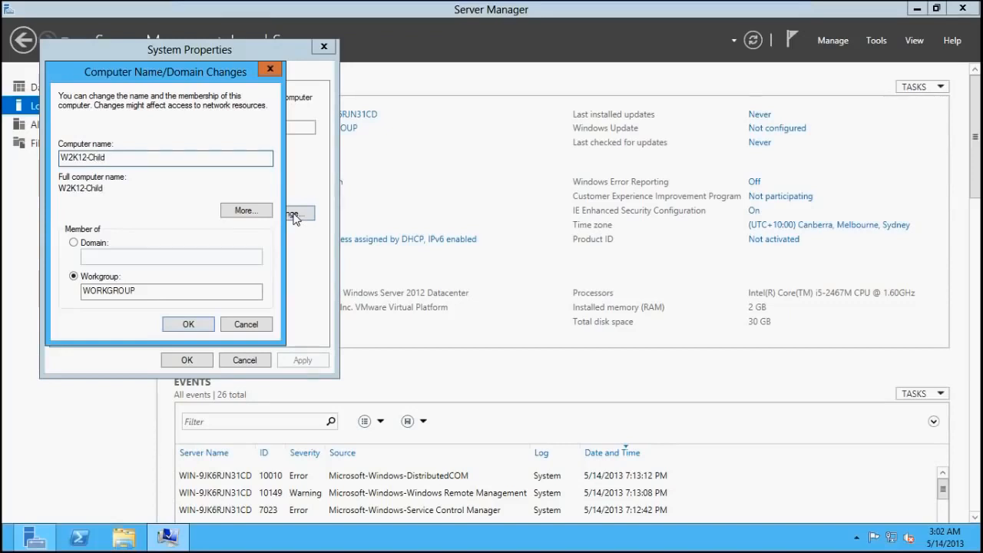
pyautogui.click(170, 325)
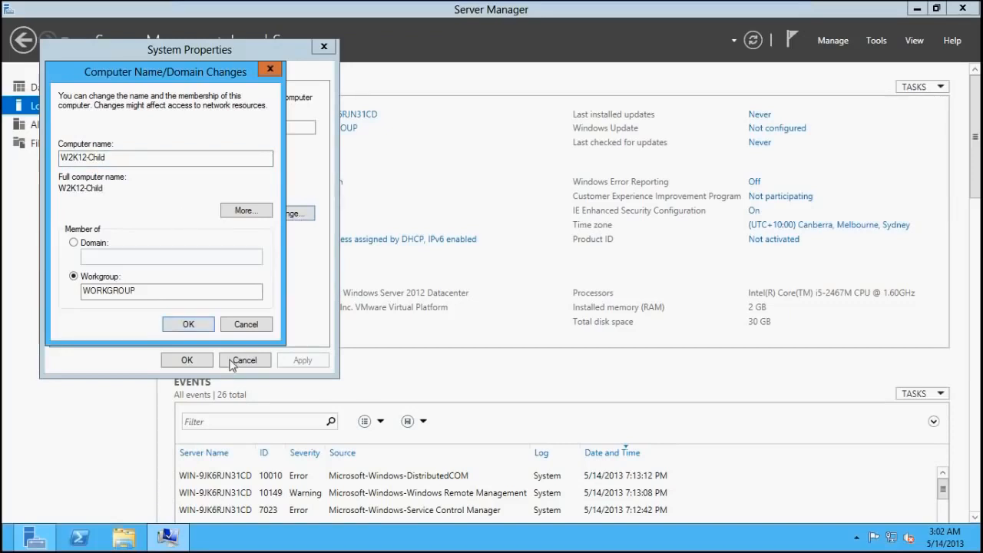
pyautogui.click(208, 326)
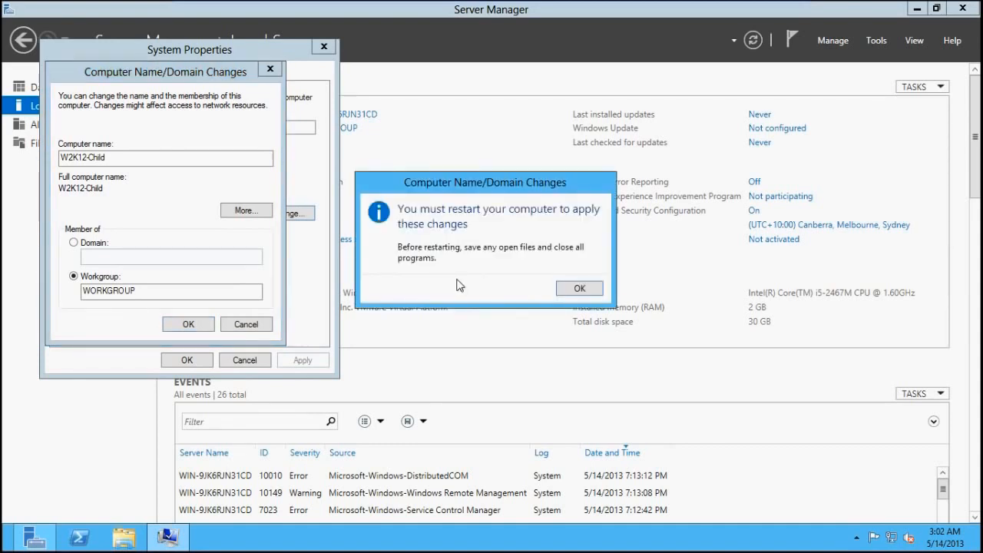
pyautogui.click(580, 288)
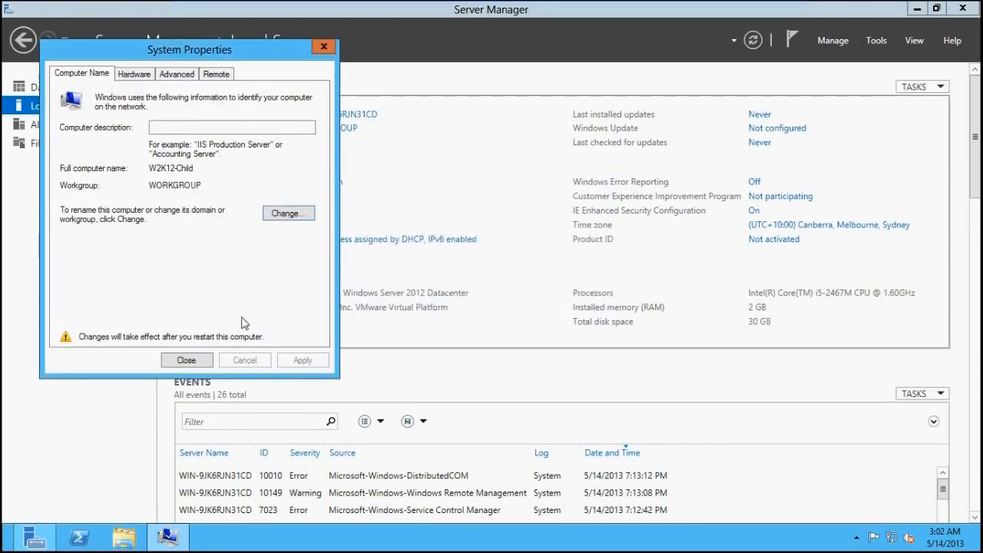
pyautogui.click(200, 362)
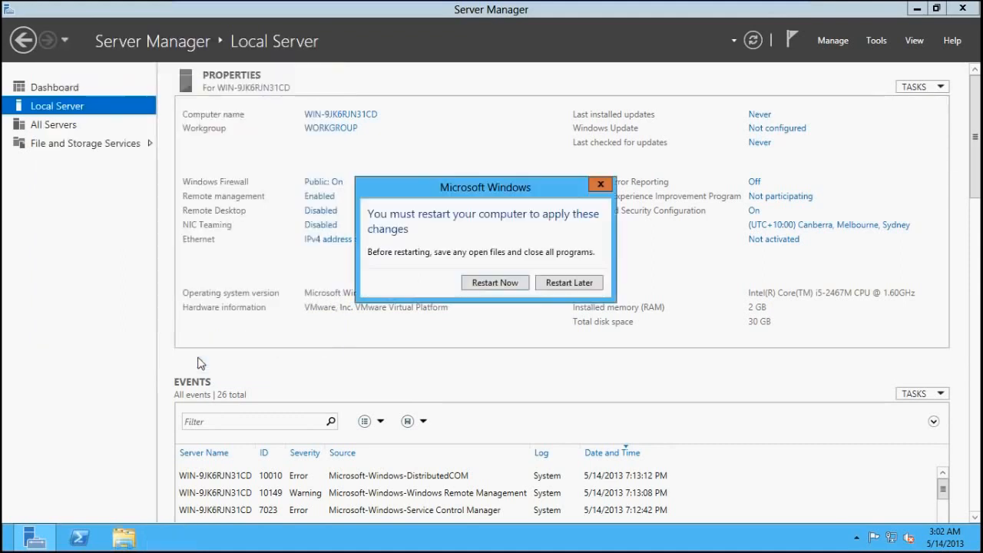
pyautogui.click(474, 289)
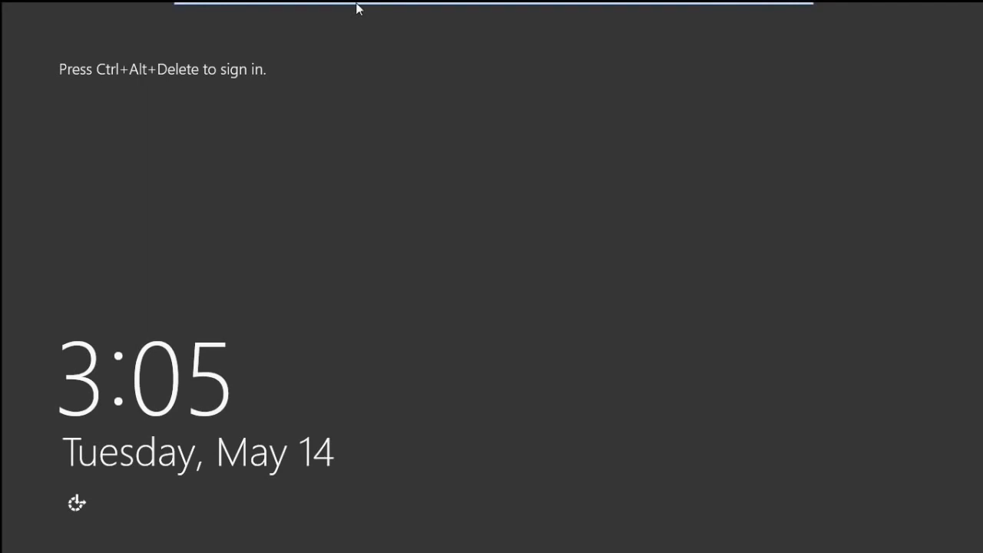
# Sign in to the restarted server with the Administrator account by entering the account password
pyautogui.moveTo(369, 6)
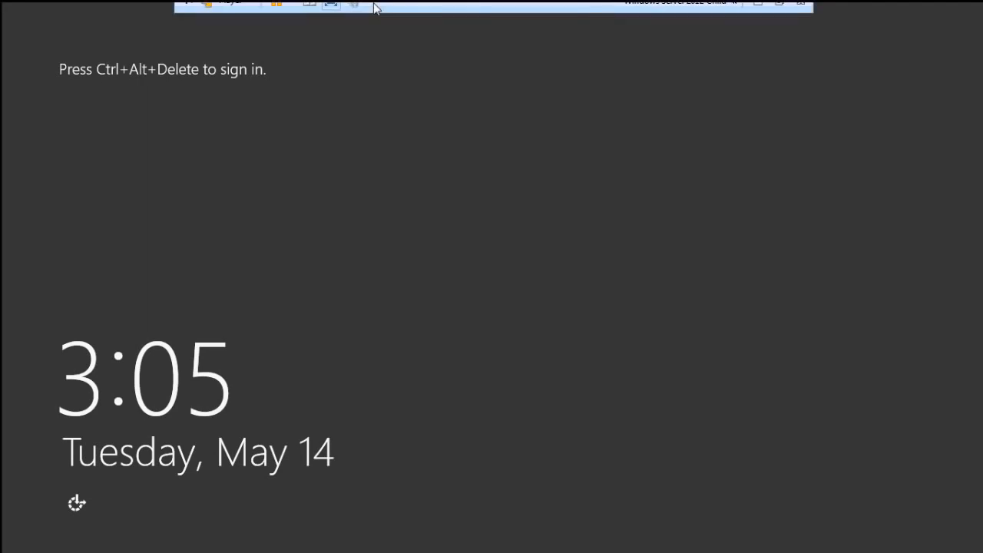
pyautogui.click(307, 17)
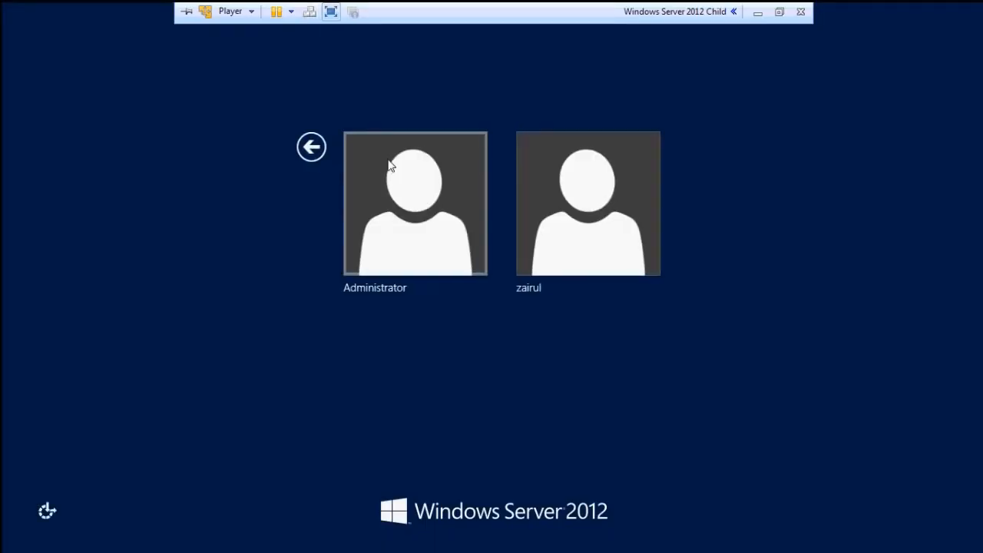
pyautogui.click(397, 191)
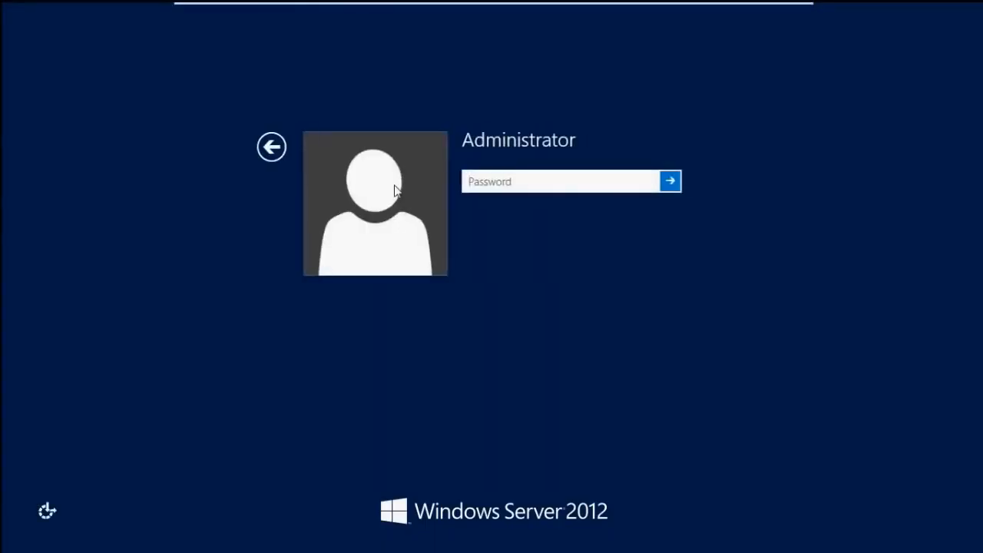
pyautogui.write('•••••••')
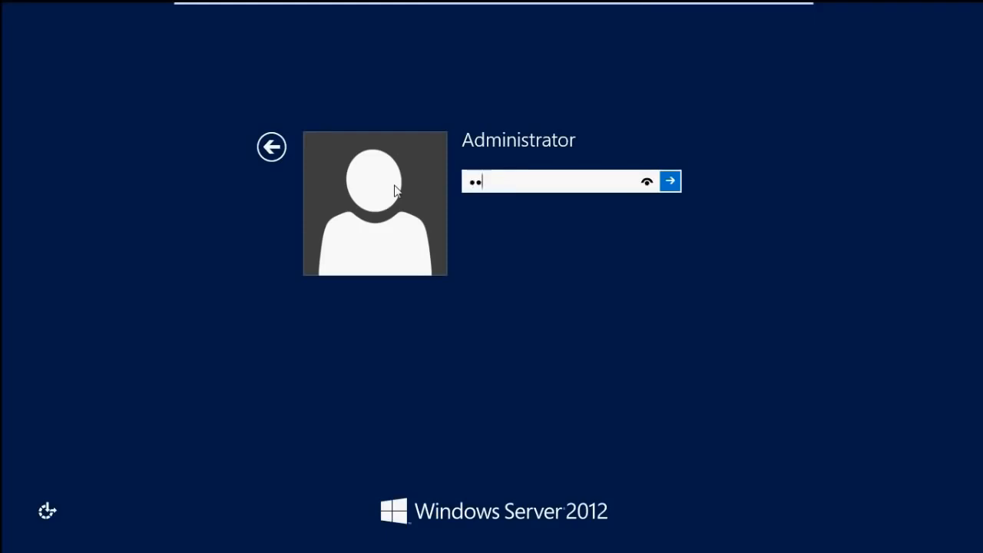
pyautogui.press('Num_Lock')
pyautogui.write('••')
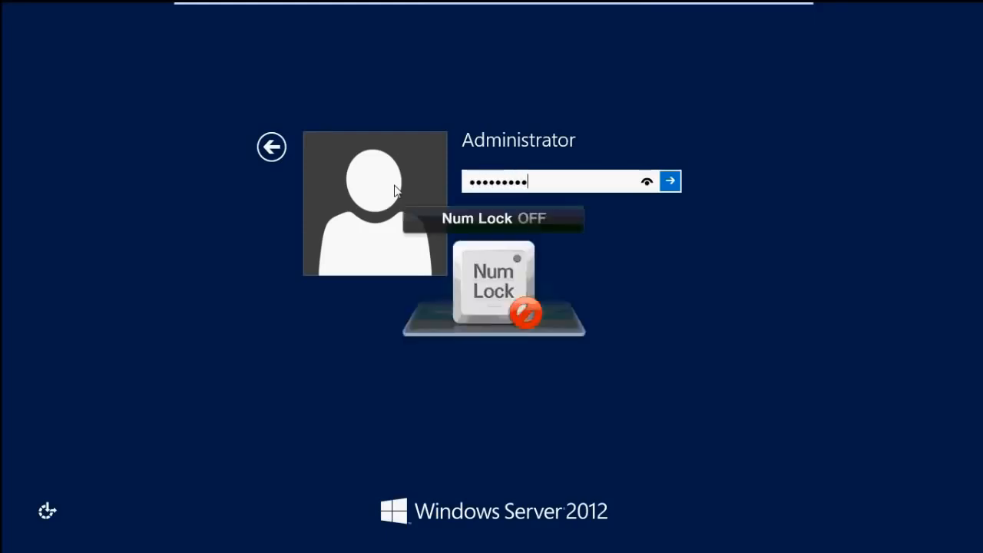
pyautogui.press('Return')
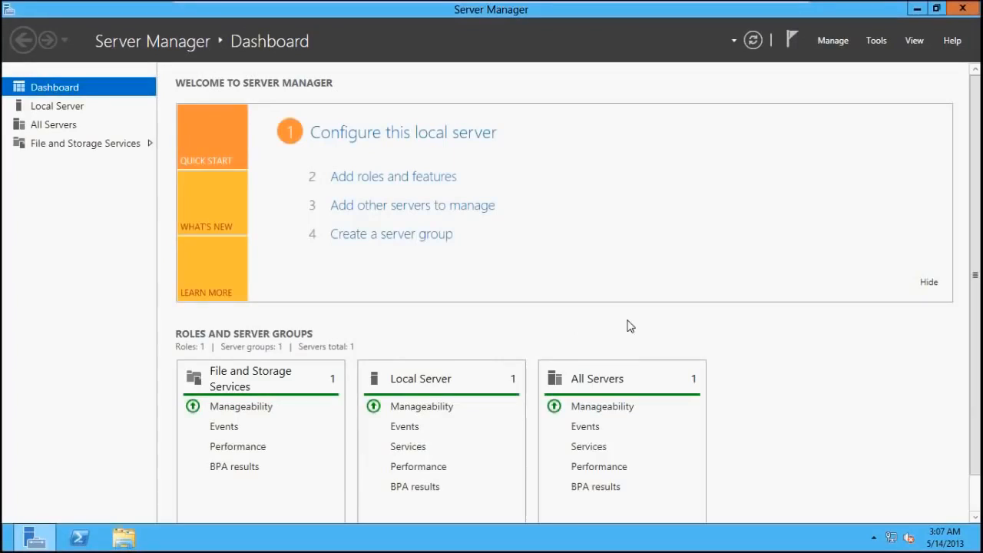
# Start adding roles and features, choosing a role-based or feature-based installation on the W2K12-Child server from the server pool
pyautogui.click(443, 178)
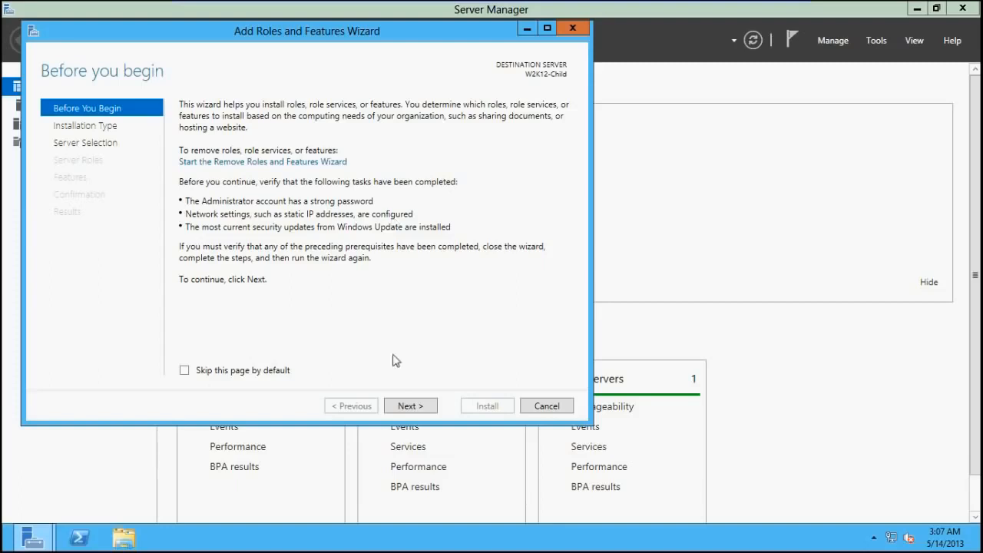
pyautogui.click(407, 409)
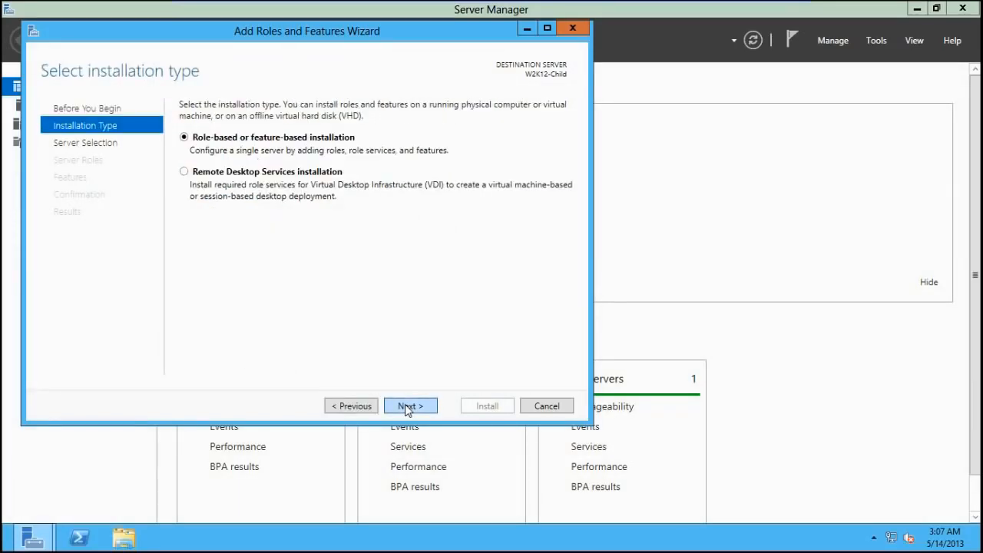
pyautogui.click(406, 407)
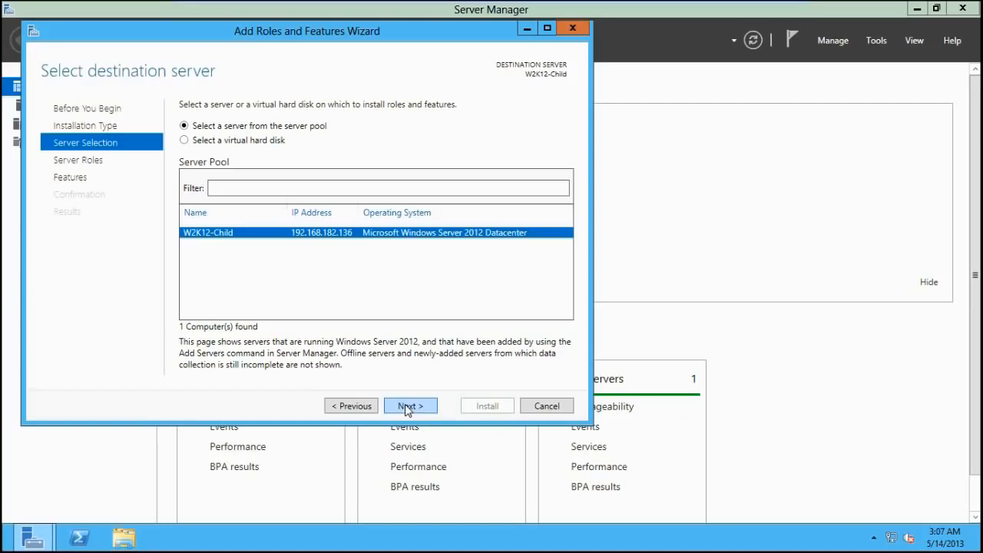
pyautogui.click(405, 404)
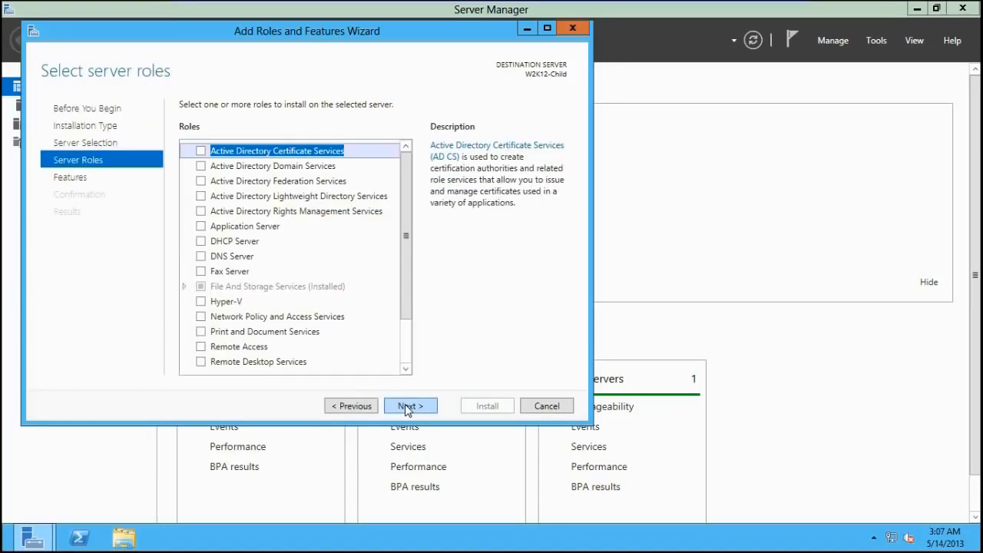
pyautogui.press('Num_Lock')
pyautogui.press('Num_Lock')
pyautogui.press('Num_Lock')
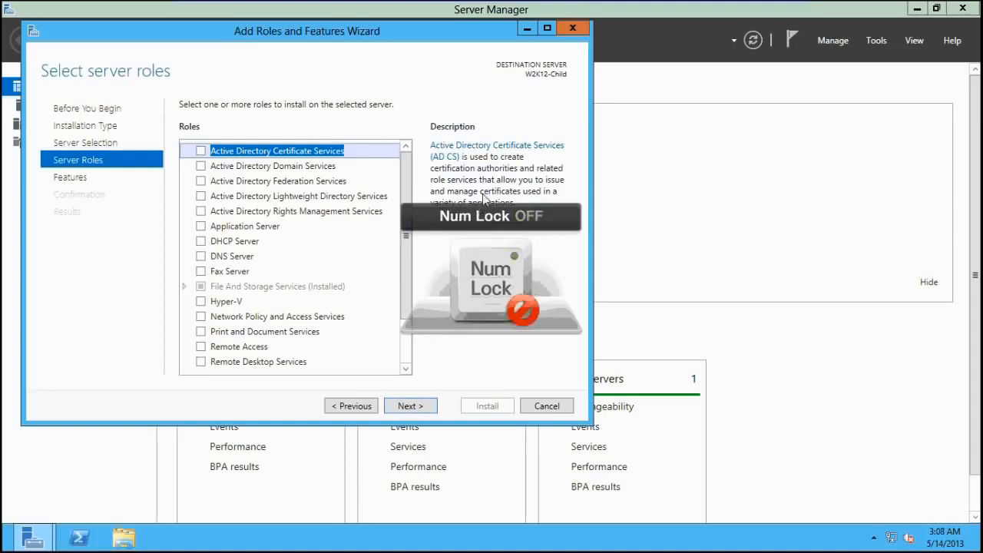
# Select the Active Directory Domain Services role with its required features and management tools, and continue to the installation confirmation
pyautogui.click(201, 166)
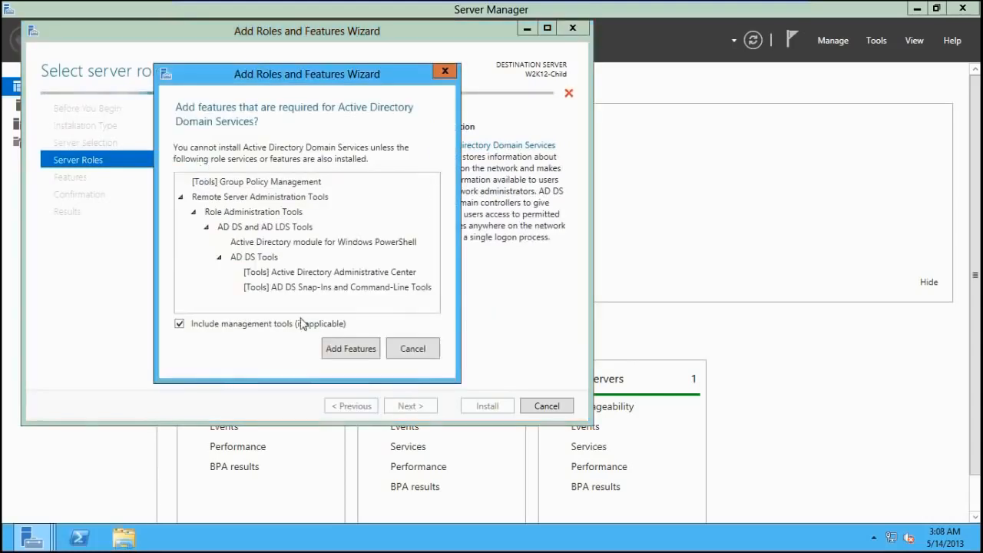
pyautogui.click(336, 350)
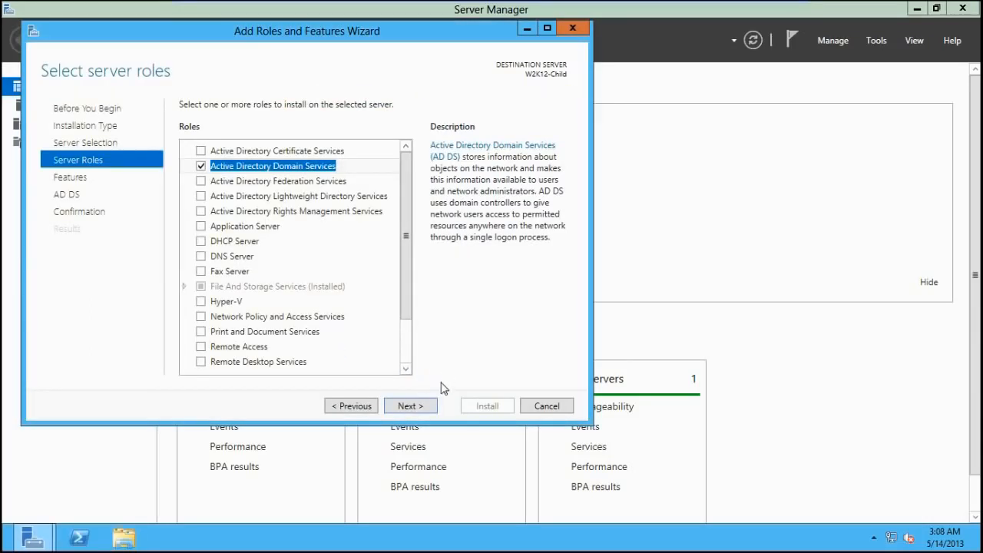
pyautogui.click(424, 406)
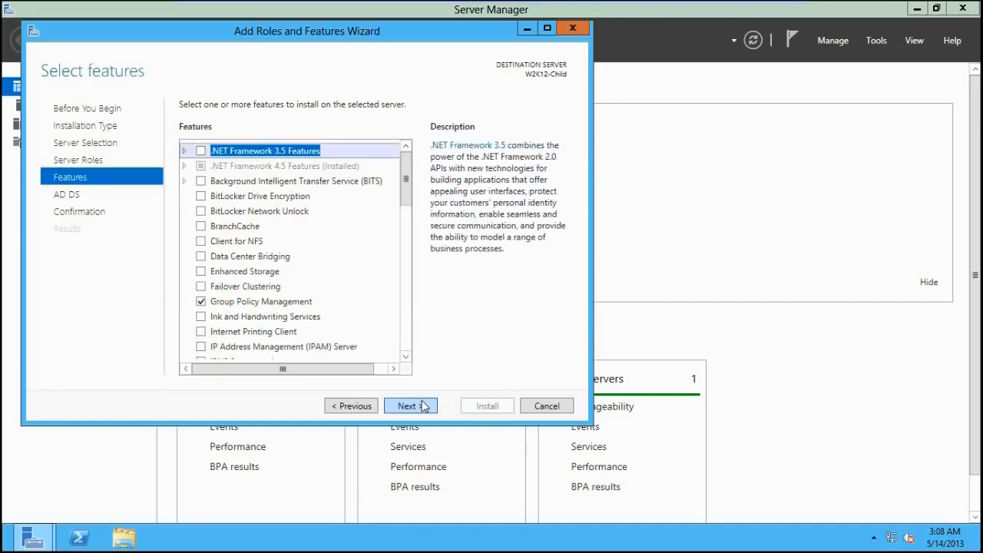
pyautogui.click(283, 303)
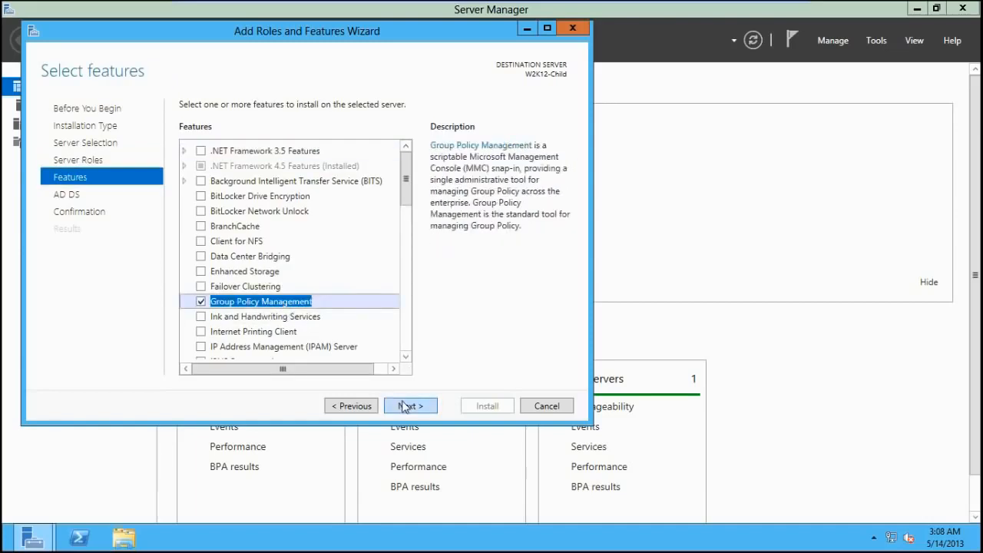
pyautogui.click(404, 406)
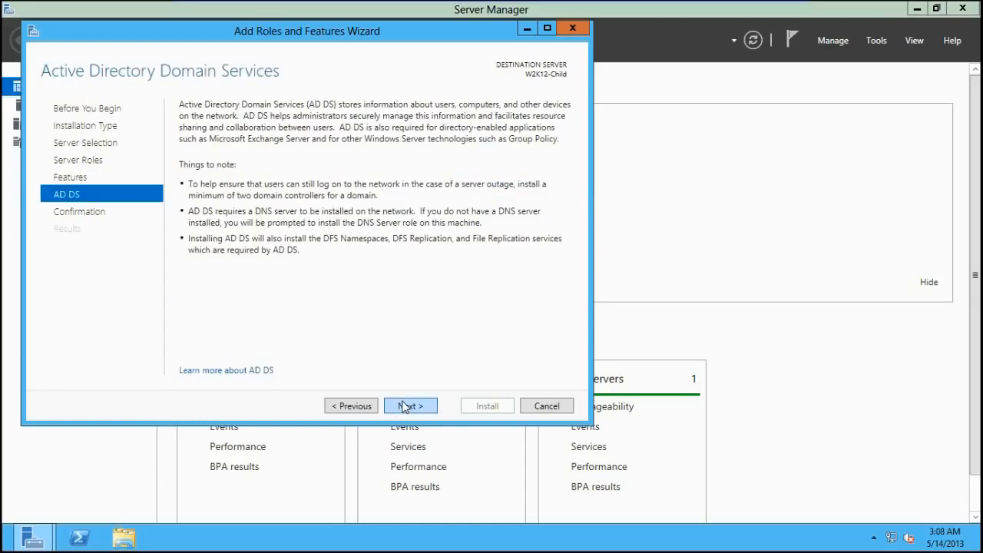
pyautogui.click(405, 406)
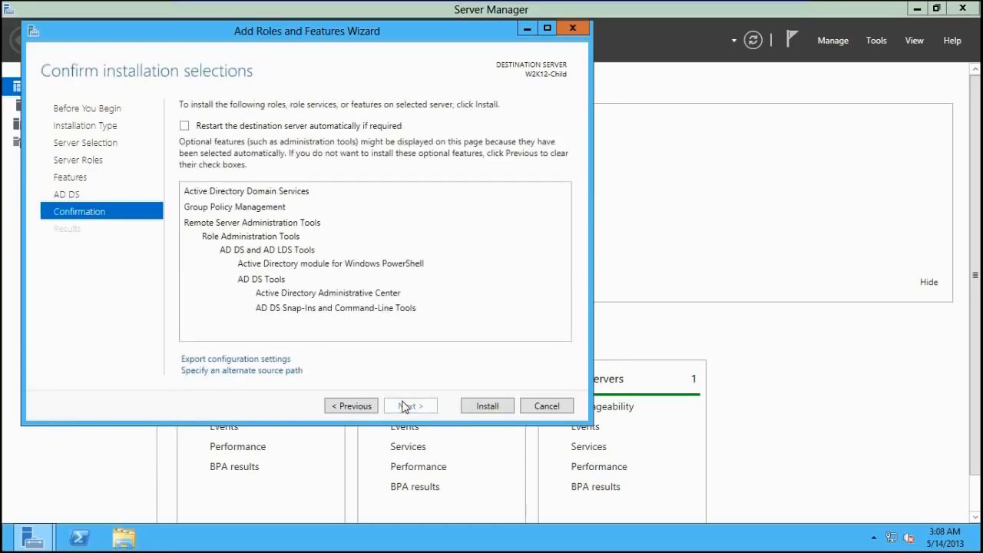
# Allow automatic restart of the destination server, install the selected role and features, and close the finished wizard
pyautogui.click(186, 126)
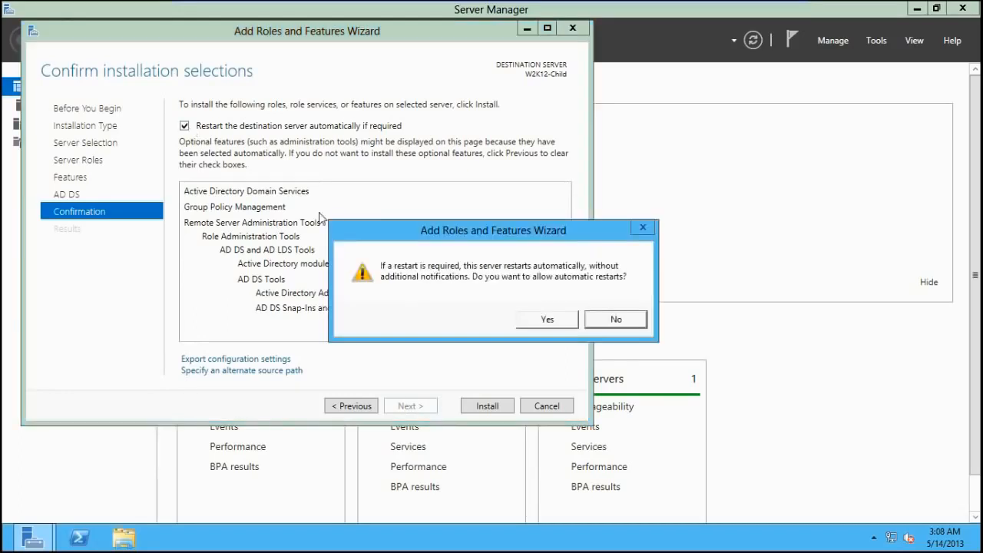
pyautogui.click(546, 320)
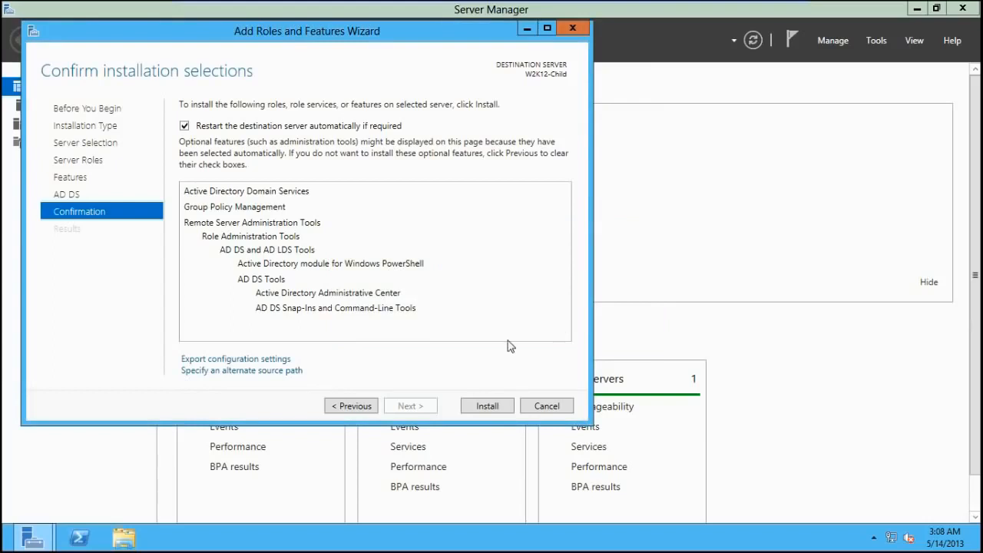
pyautogui.click(491, 404)
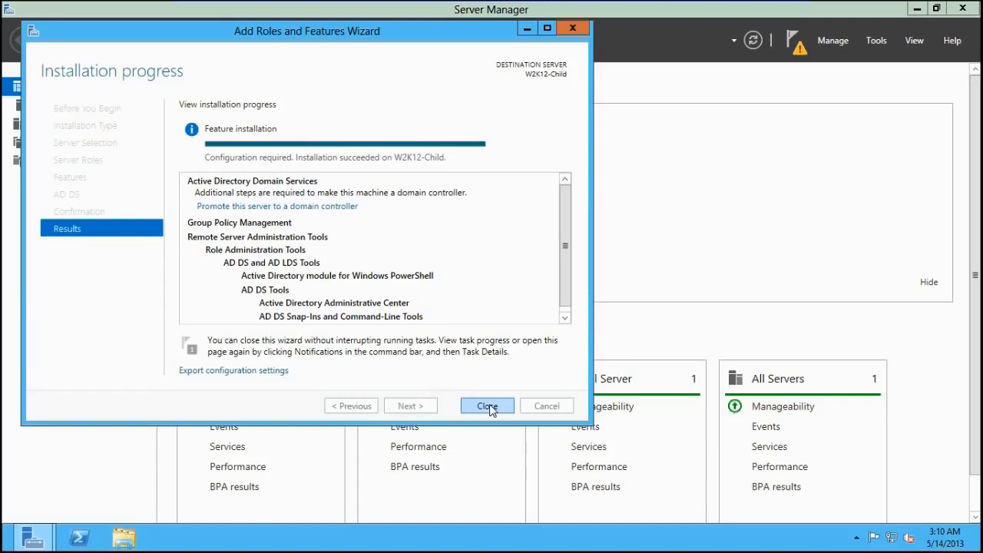
pyautogui.click(487, 406)
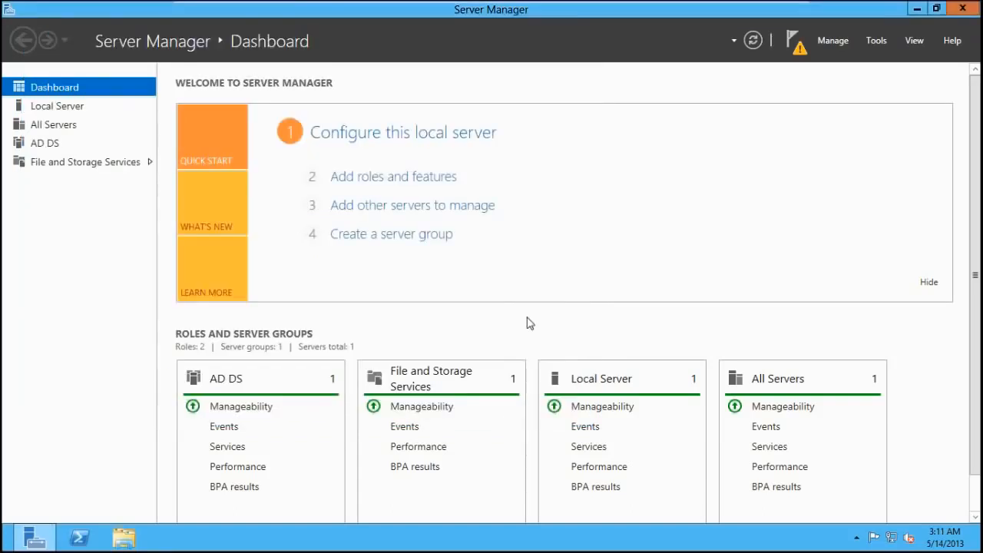
# Open the Internet Protocol Version 4 properties of the local server's Ethernet connection
pyautogui.click(371, 135)
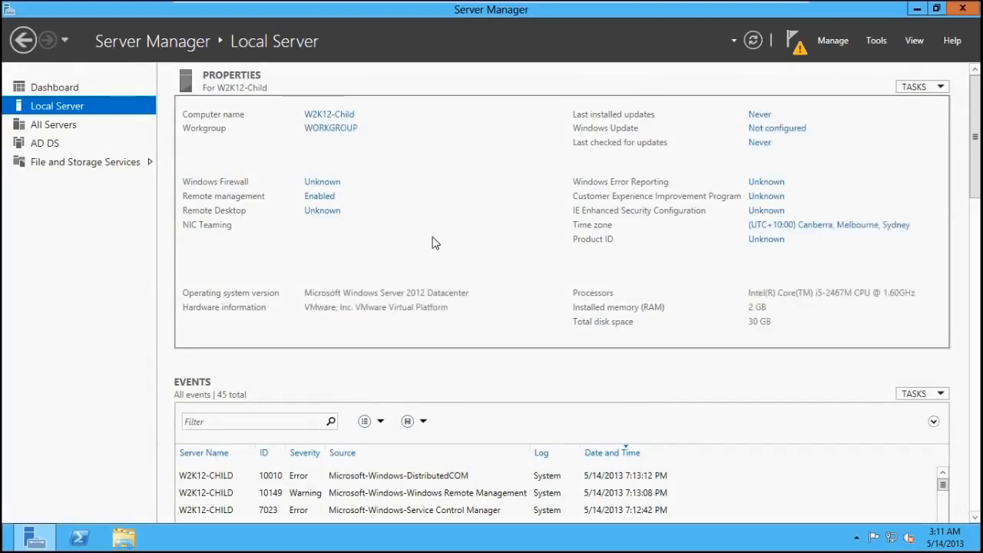
pyautogui.click(415, 242)
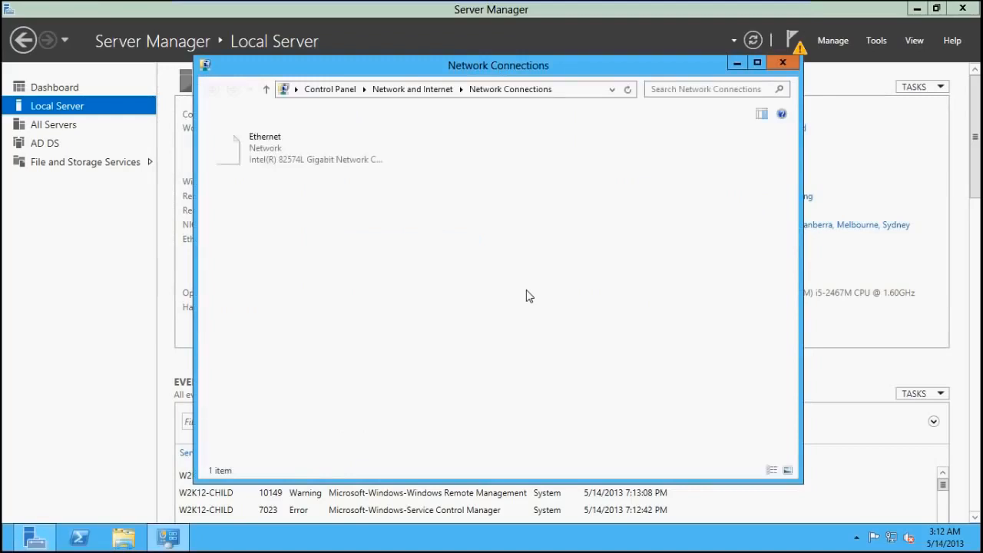
pyautogui.click(274, 143)
pyautogui.rightClick(275, 143)
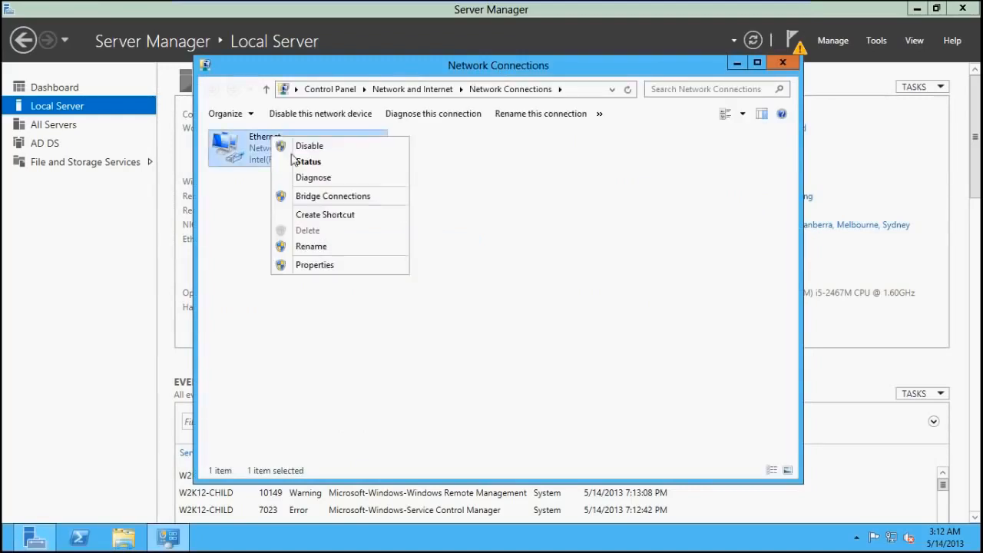
pyautogui.click(322, 266)
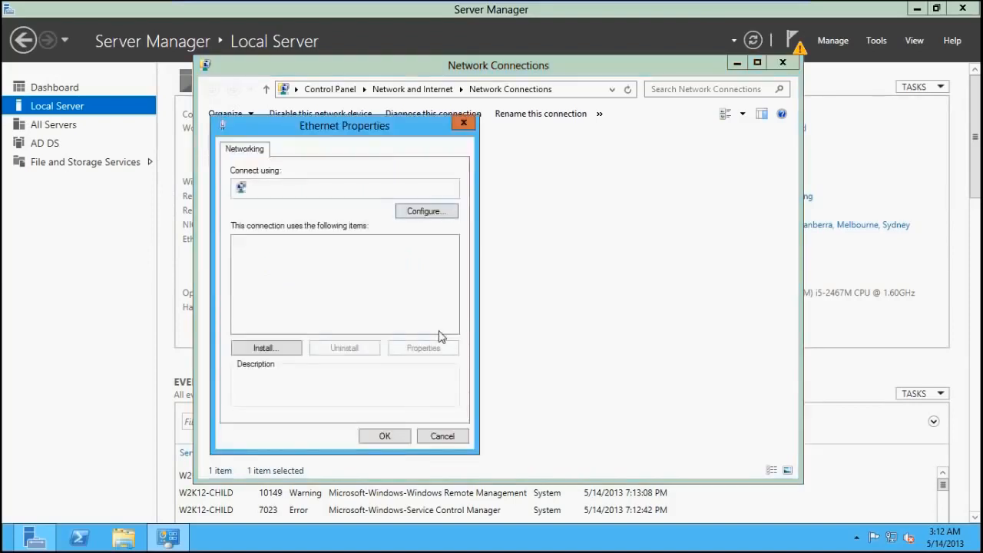
pyautogui.click(390, 328)
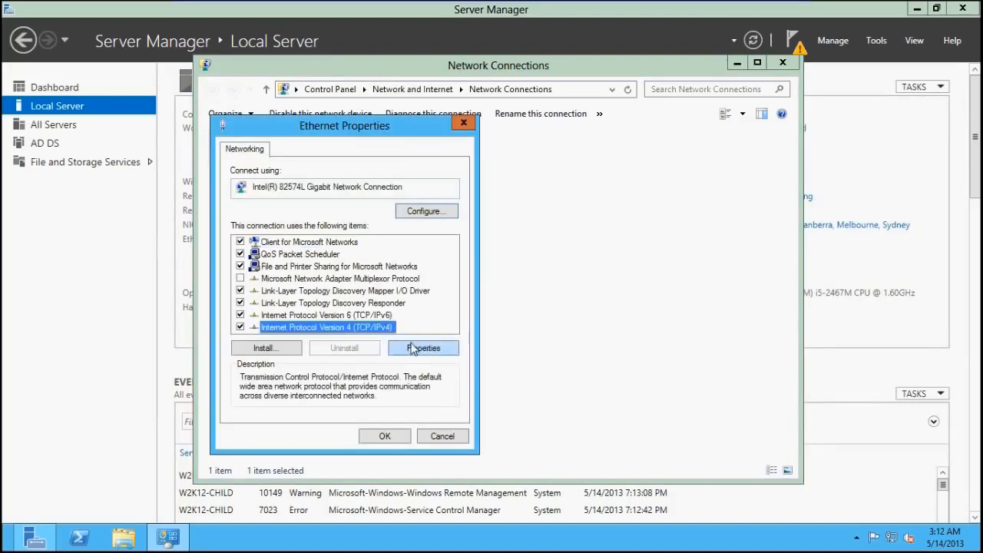
pyautogui.click(423, 348)
# Assign the static IP address 192.168.120.5 with subnet mask 255.255.255.0 and default gateway 192.168.120.1
pyautogui.click(354, 285)
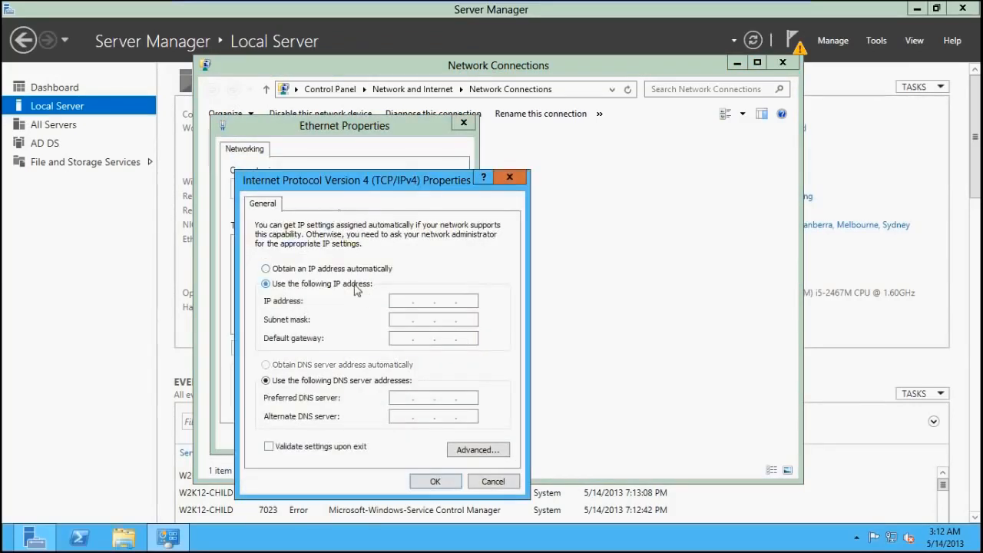
pyautogui.click(399, 307)
pyautogui.write('192 . 16')
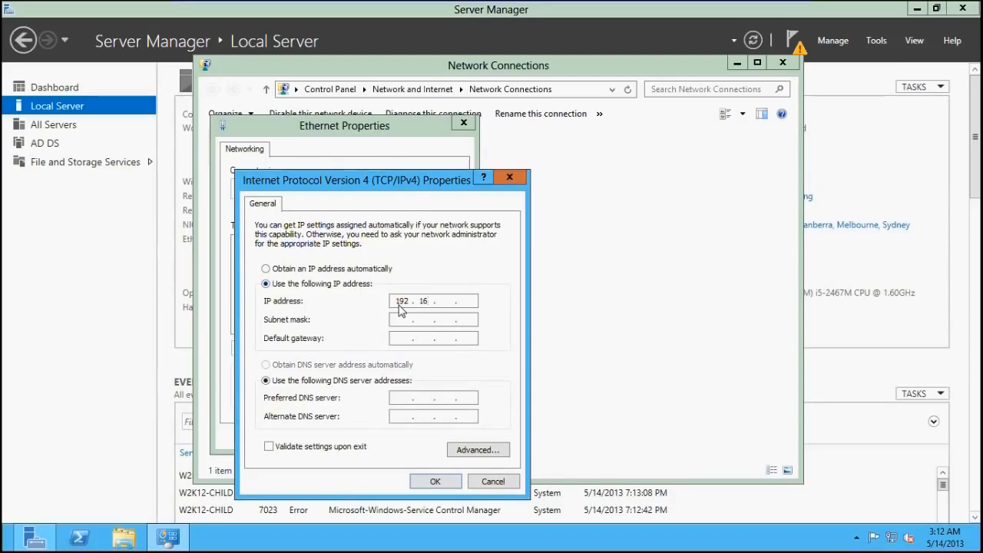
pyautogui.write('8 . 120 . 5')
pyautogui.press('Tab')
pyautogui.press('Tab')
pyautogui.write('192 . ')
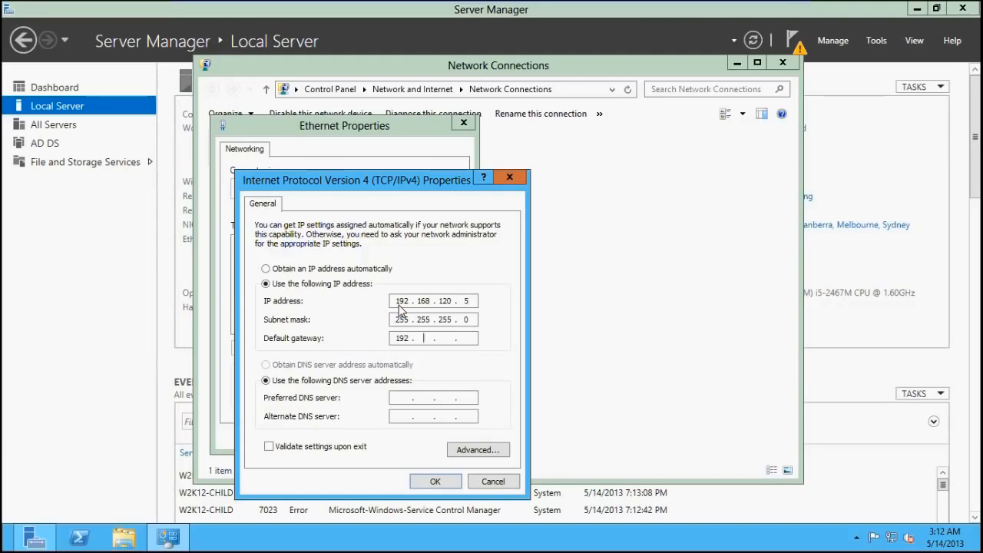
pyautogui.write('168 . 120 . 1')
# Set the preferred DNS server to 192.168.120.1, apply the Ethernet settings and close the network connections window
pyautogui.click(404, 400)
pyautogui.write('19')
pyautogui.press('BackSpace')
pyautogui.write('92.168.12')
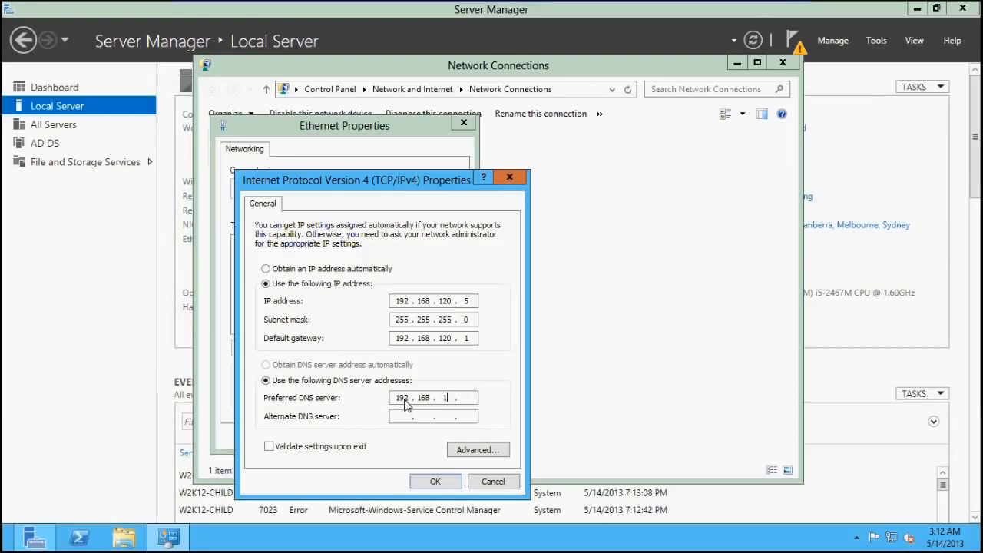
pyautogui.write('0.1')
pyautogui.click(435, 481)
pyautogui.click(391, 438)
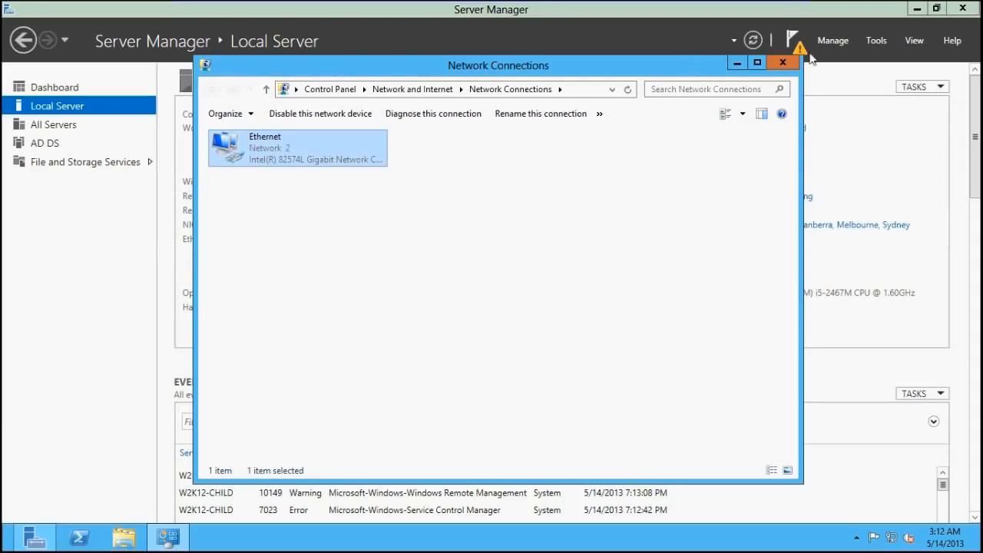
pyautogui.click(783, 63)
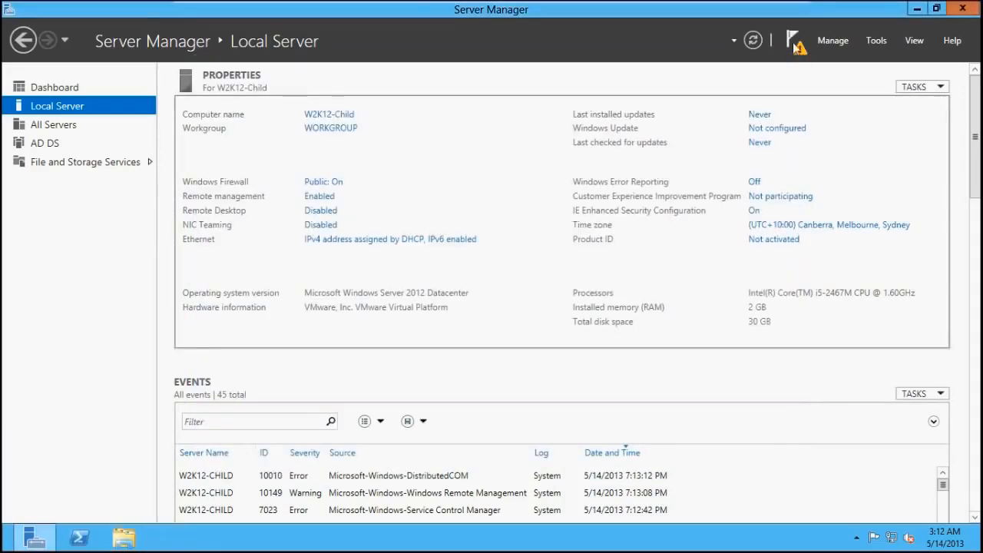
# Start promoting the server to a domain controller, adding child domain corp under parent domain adatum.com in an existing forest
pyautogui.click(795, 44)
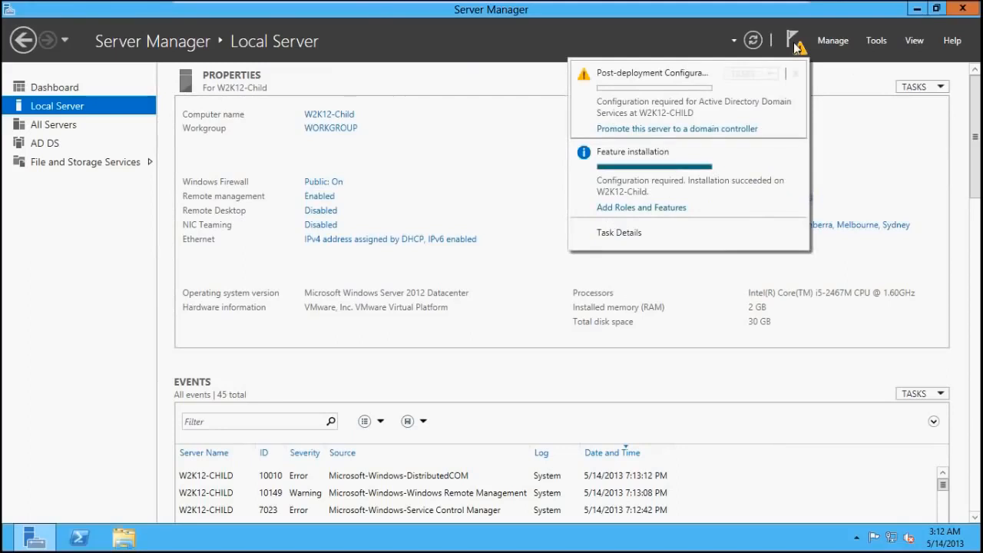
pyautogui.click(681, 129)
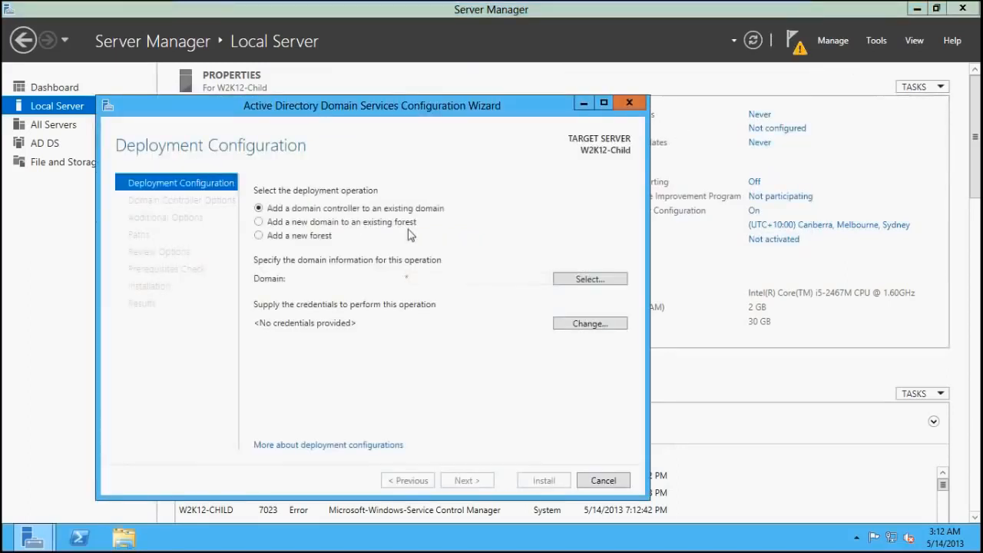
pyautogui.click(385, 226)
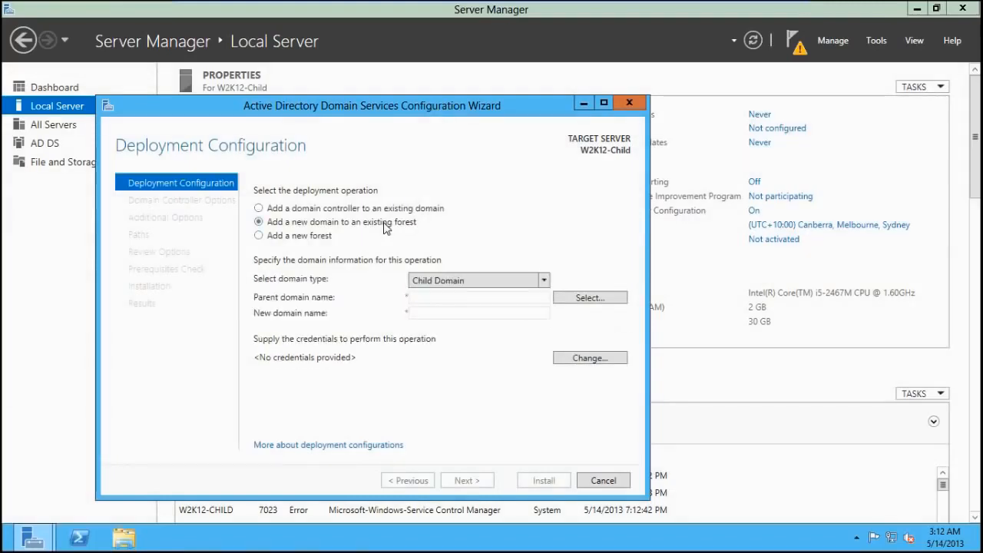
pyautogui.click(429, 296)
pyautogui.write('adat')
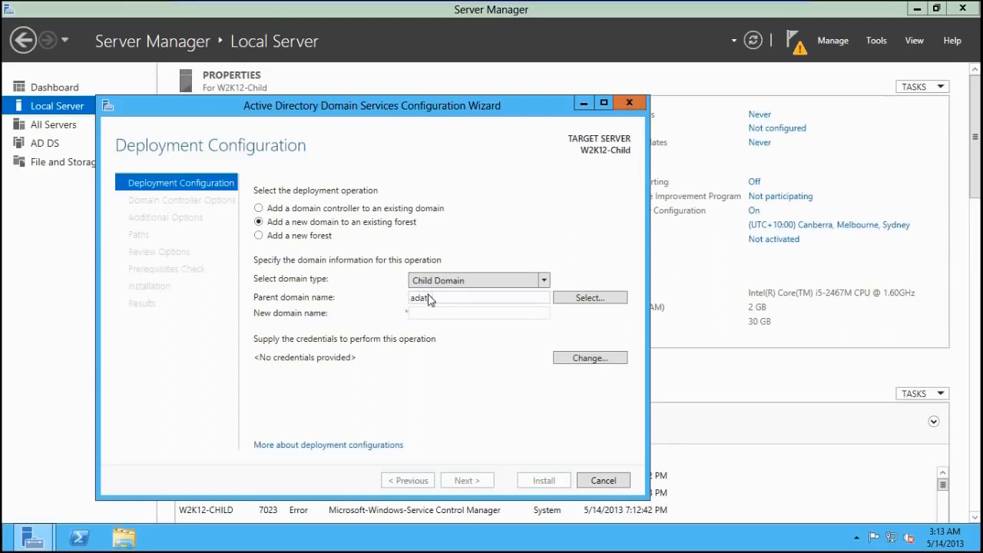
pyautogui.write('um.com')
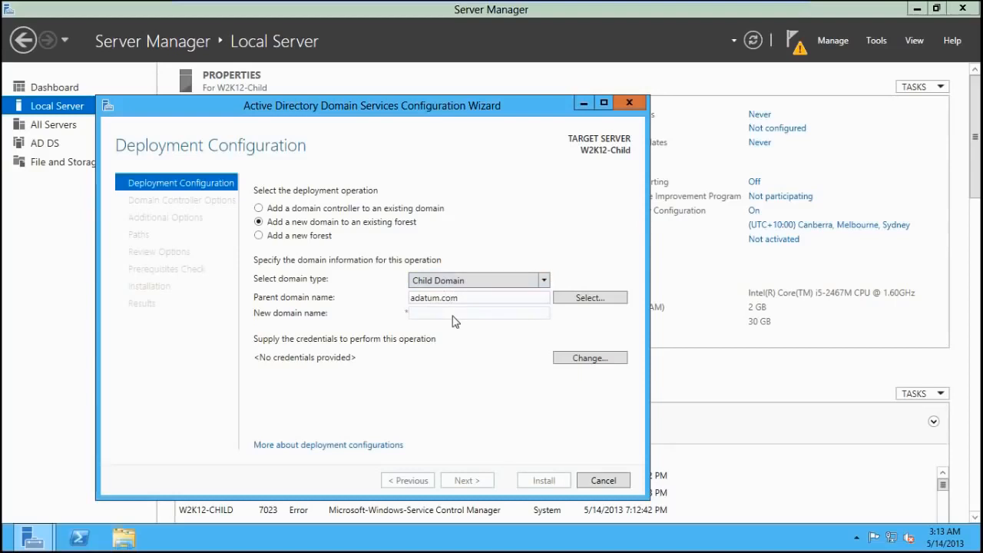
pyautogui.click(452, 316)
pyautogui.write('corp')
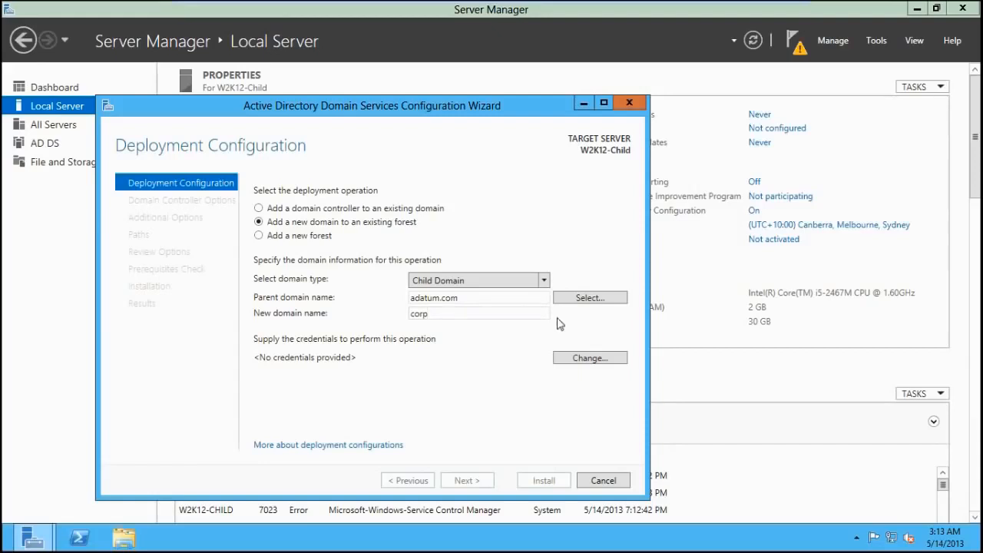
# Supply the deployment credentials with user name adatum\administrator and the account password
pyautogui.click(591, 299)
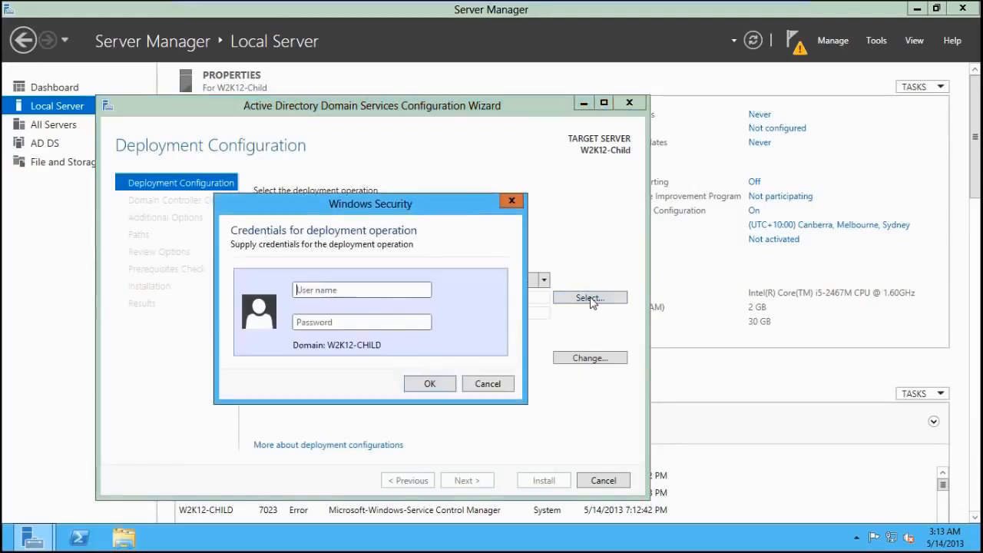
pyautogui.write('adatum')
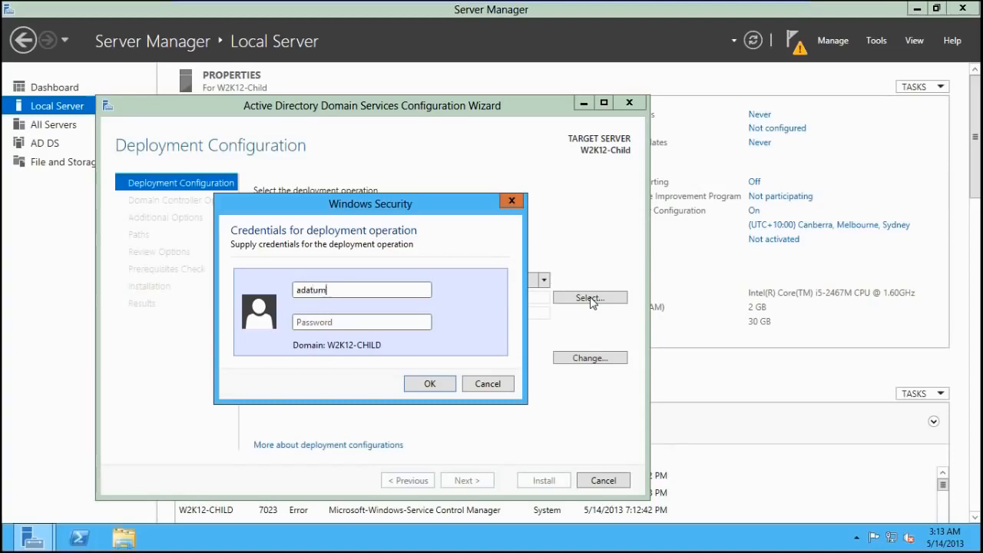
pyautogui.write('\\')
pyautogui.press('BackSpace')
pyautogui.write('\\adminis')
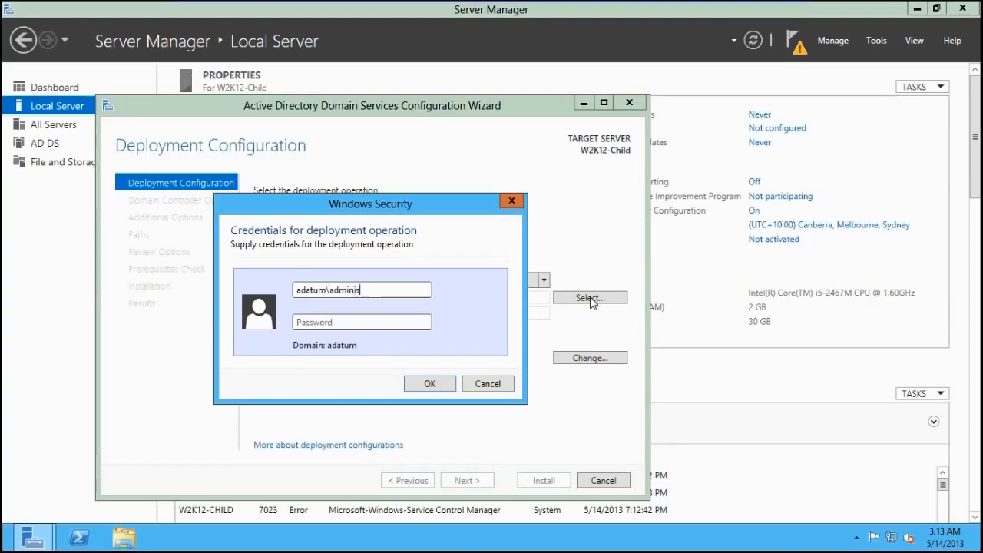
pyautogui.write('tratorPa$$w')
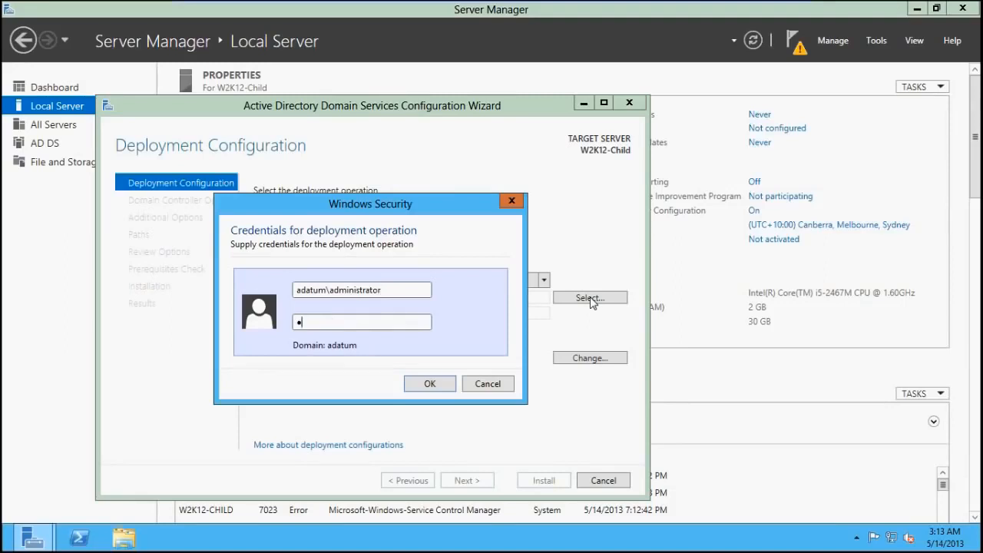
pyautogui.write('0rd')
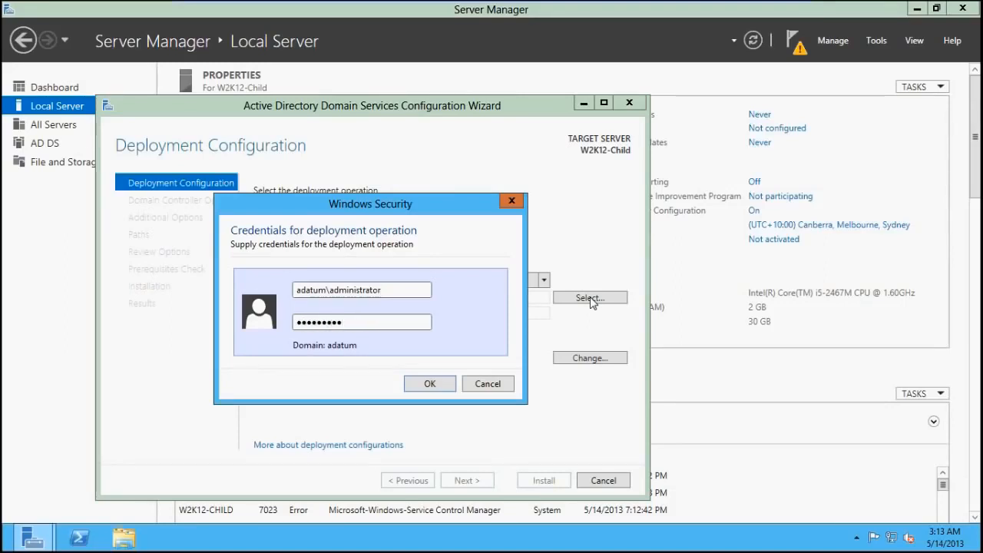
pyautogui.press('Return')
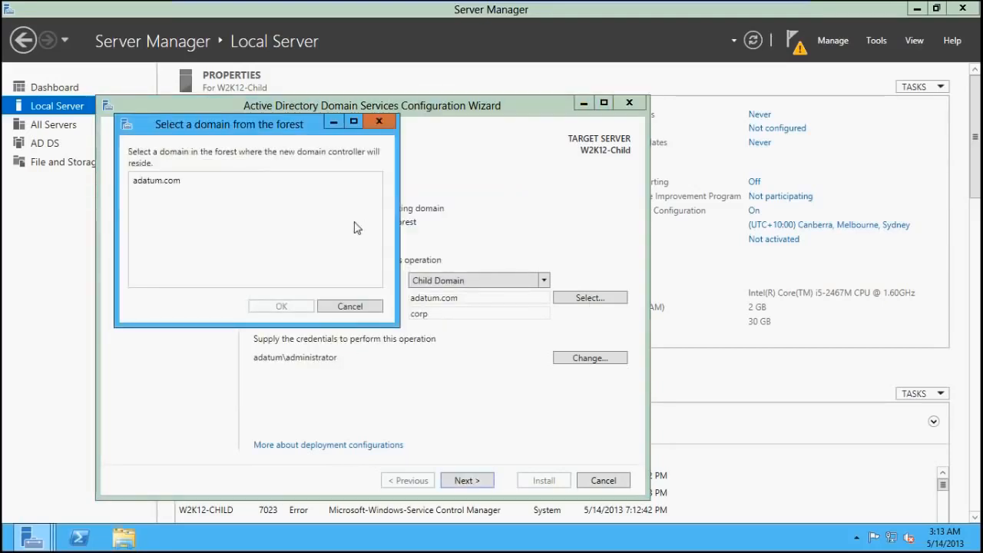
# Select adatum.com as the parent domain from the forest and continue to the domain controller options
pyautogui.click(166, 182)
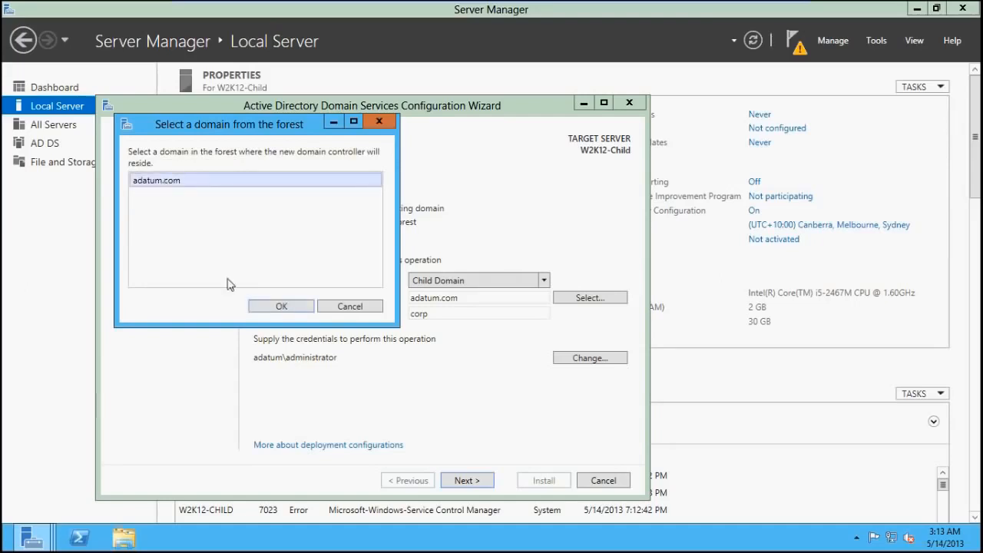
pyautogui.click(275, 308)
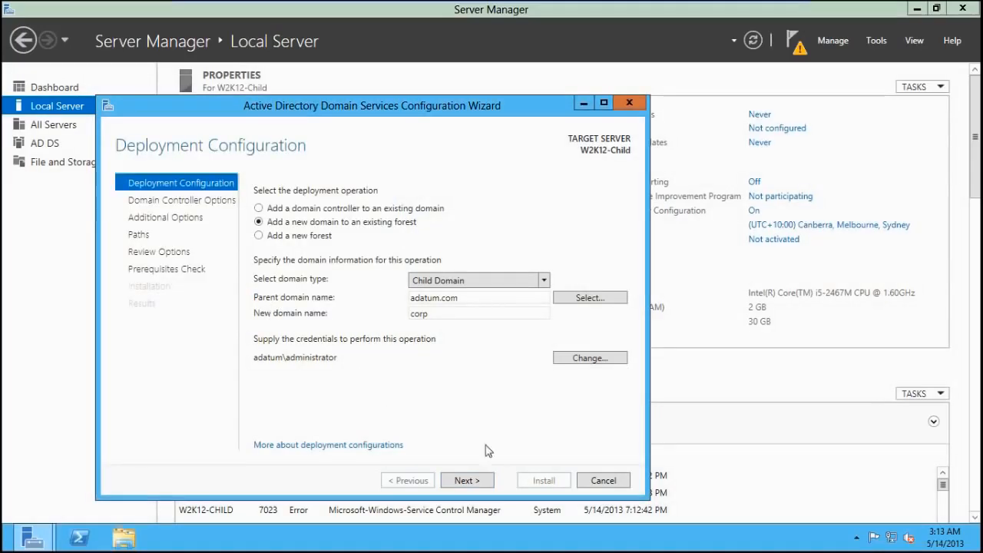
pyautogui.click(468, 480)
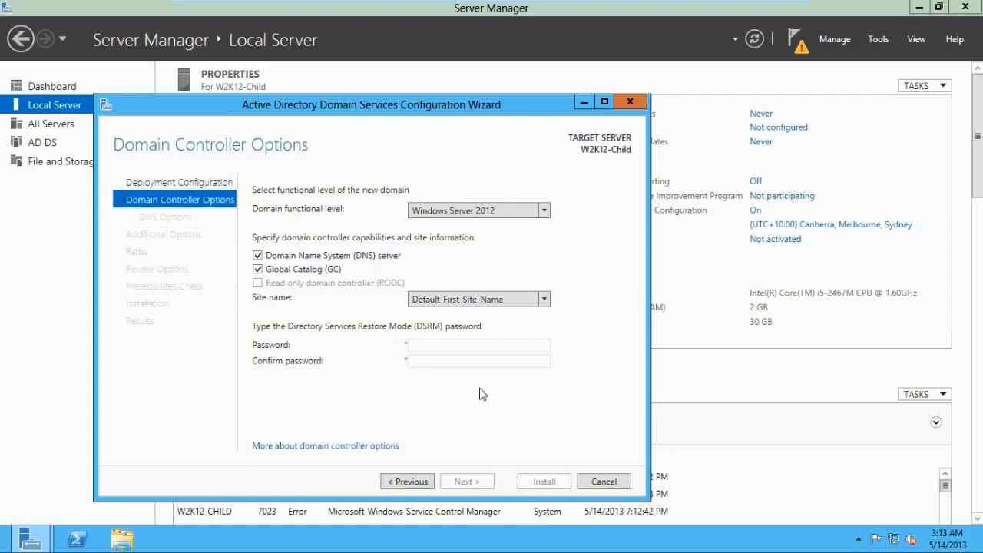
# Keep the Windows Server 2012 domain functional level, enter and confirm the Directory Services Restore Mode password, and continue
pyautogui.click(544, 212)
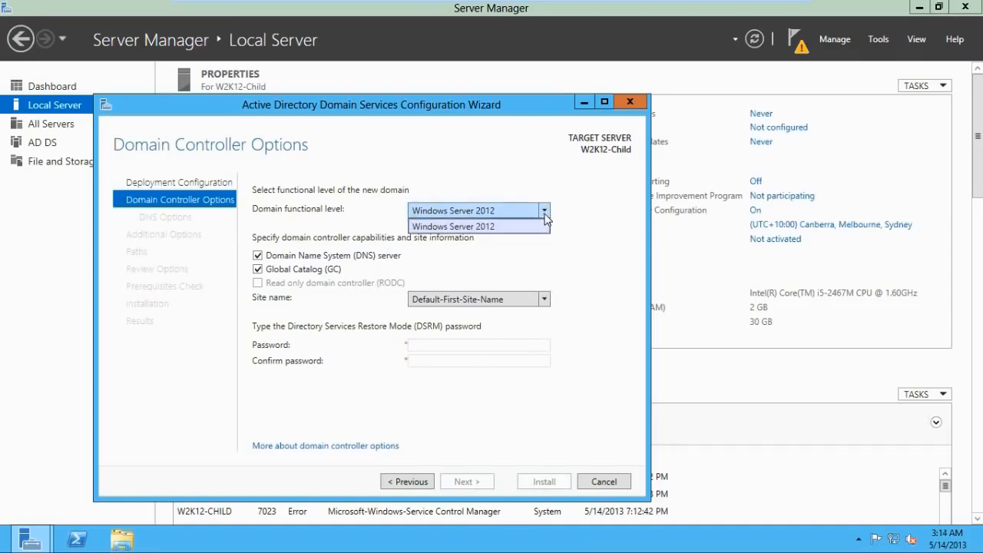
pyautogui.click(544, 212)
pyautogui.click(443, 348)
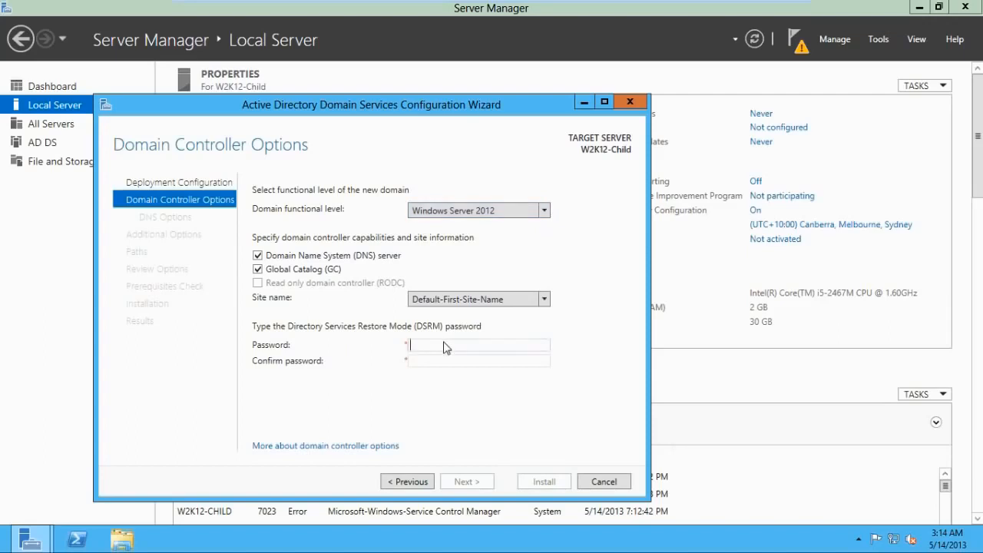
pyautogui.write('Pa$$w0rd1')
pyautogui.press('Tab')
pyautogui.write('Pa$$w0rd1')
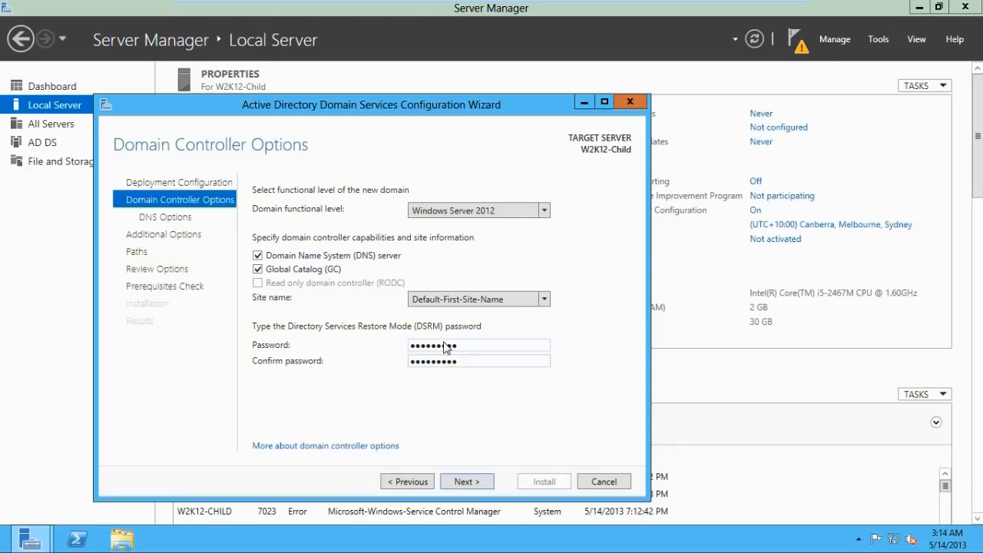
pyautogui.click(464, 481)
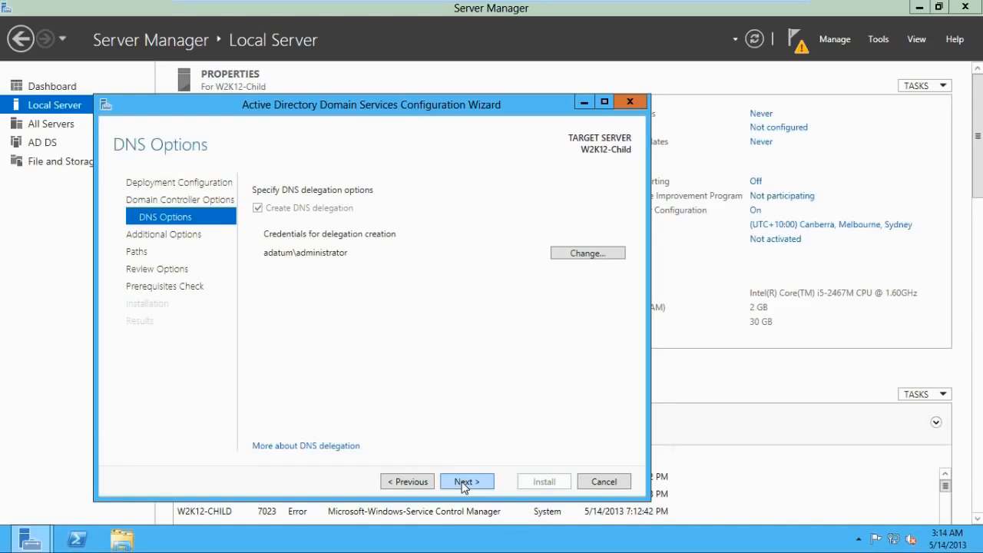
# Accept the DNS delegation and NetBIOS domain name CORP, install the domain controller, and dismiss the restart notice and finished wizard
pyautogui.click(463, 482)
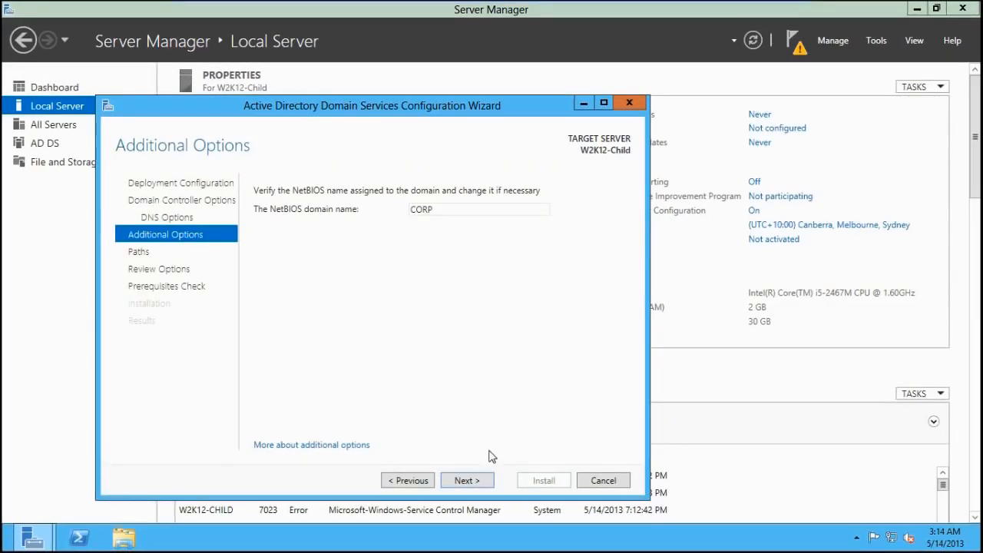
pyautogui.click(479, 482)
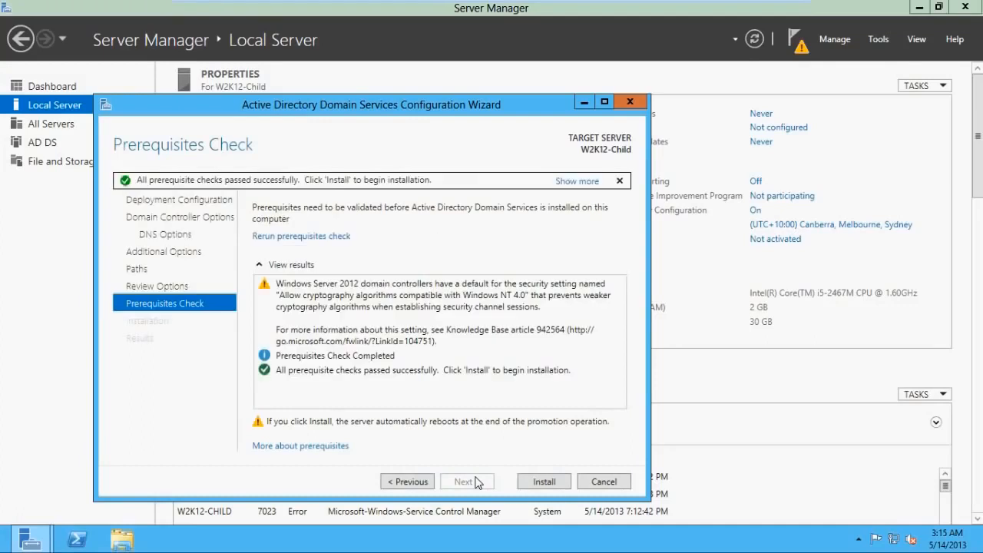
pyautogui.click(528, 488)
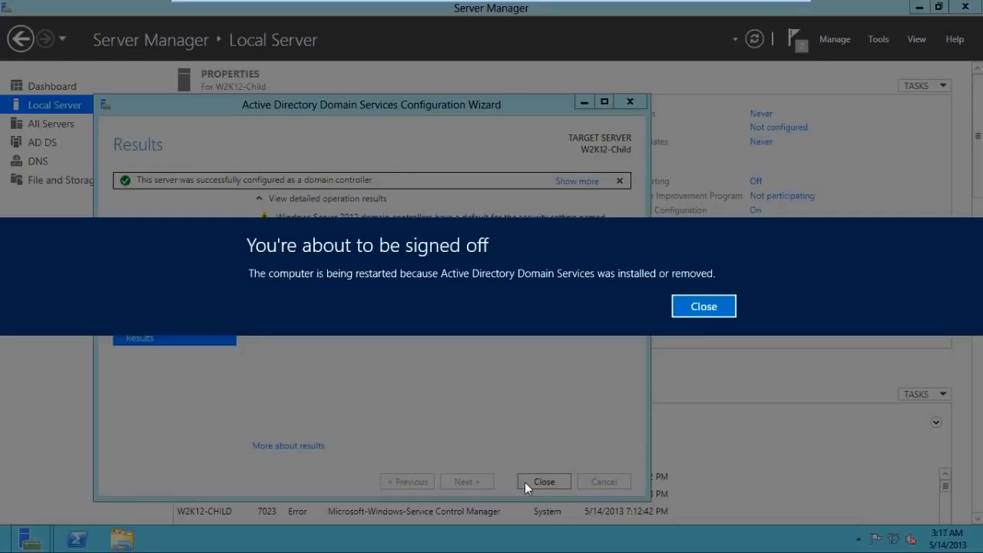
pyautogui.click(709, 311)
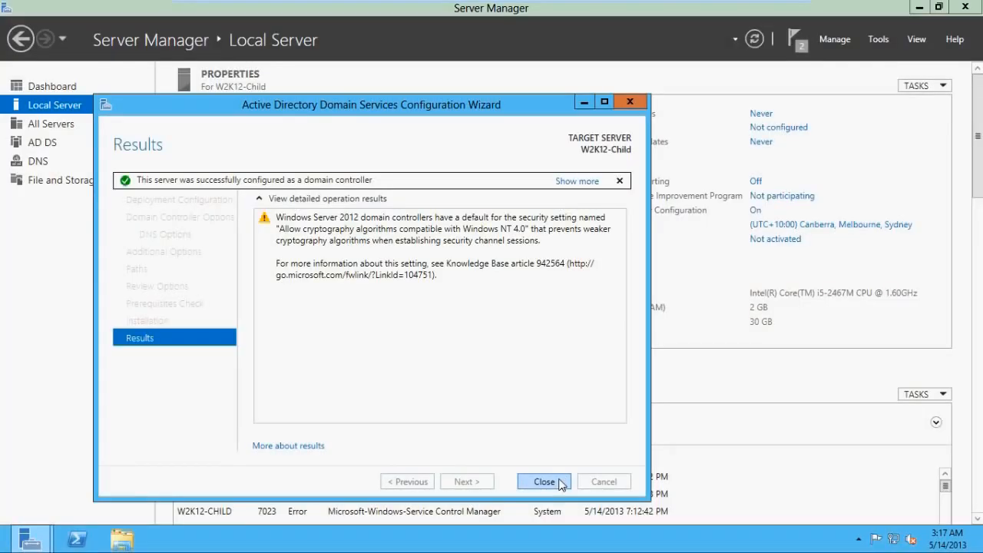
pyautogui.click(561, 484)
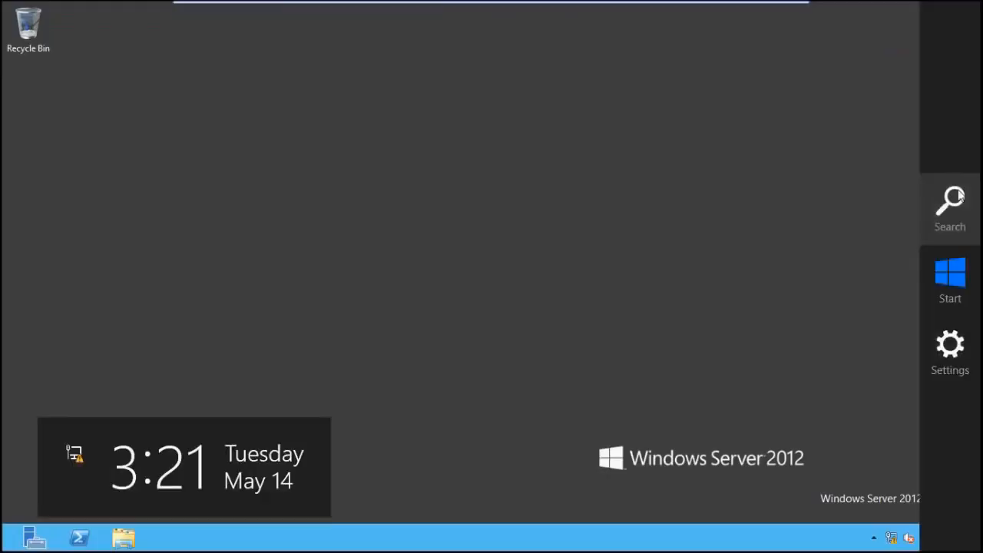
# Search the installed apps for cmd and open Command Prompt
pyautogui.click(957, 197)
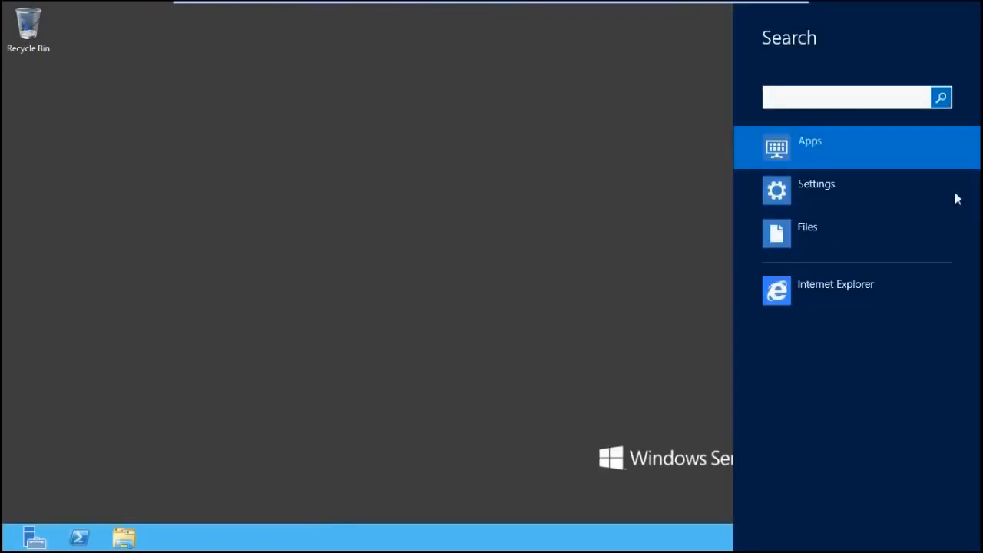
pyautogui.write('cmd')
pyautogui.click(942, 99)
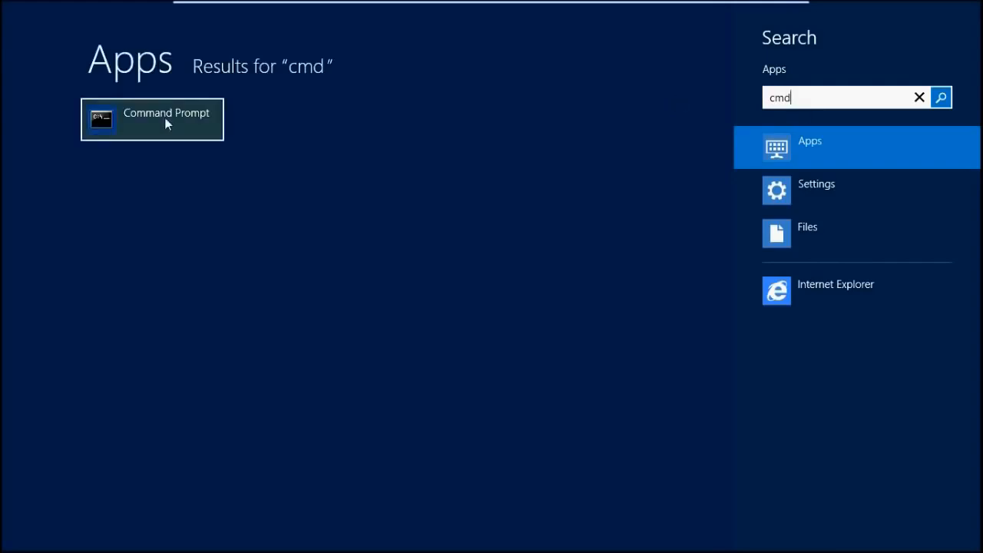
pyautogui.click(165, 119)
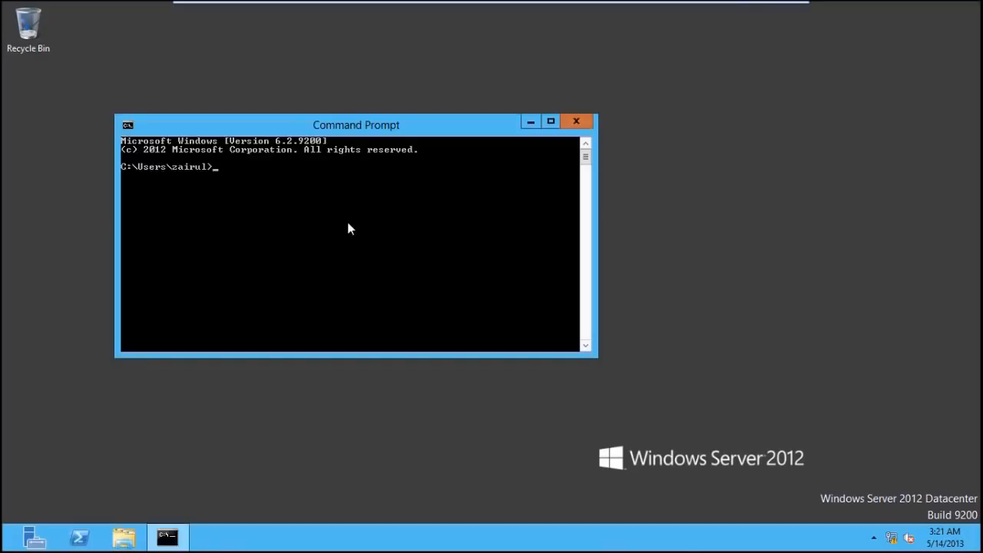
# Query DNS for the parent domain by running nslookup adatum.com
pyautogui.write('nslookup adatum.com')
pyautogui.press('Return')
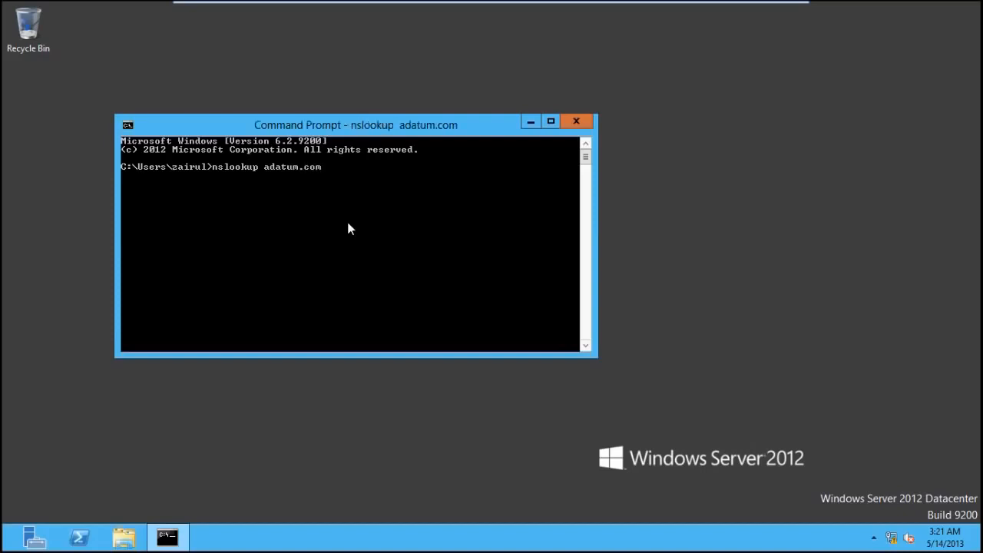